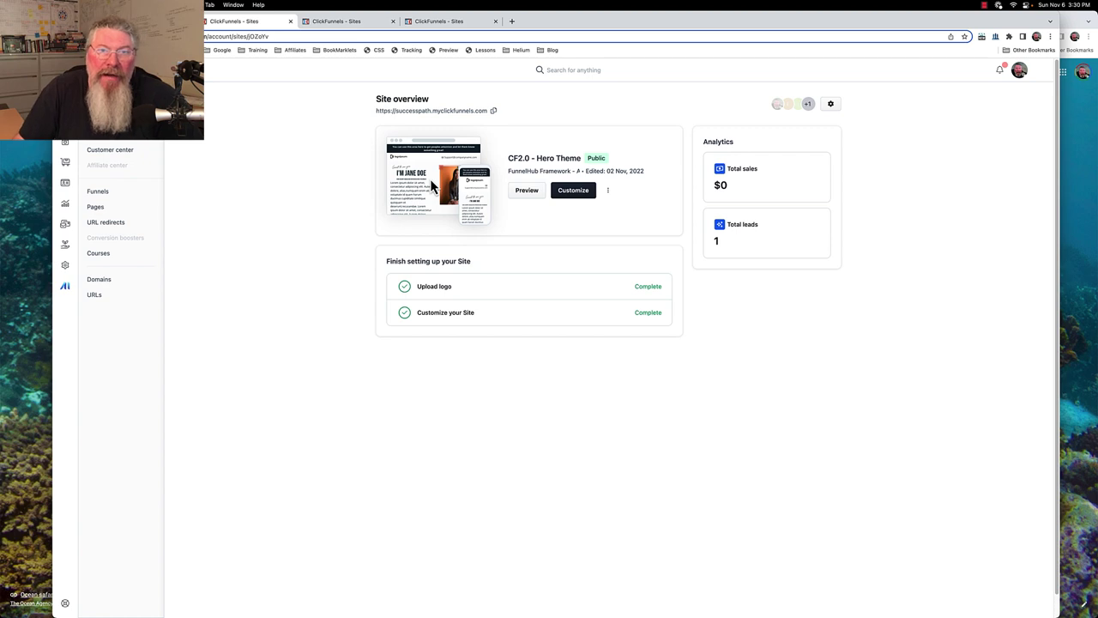
- Look over the Course home and Home page theme pages in the CF 2.0 Ninja Hacks site editor
click(461, 26)
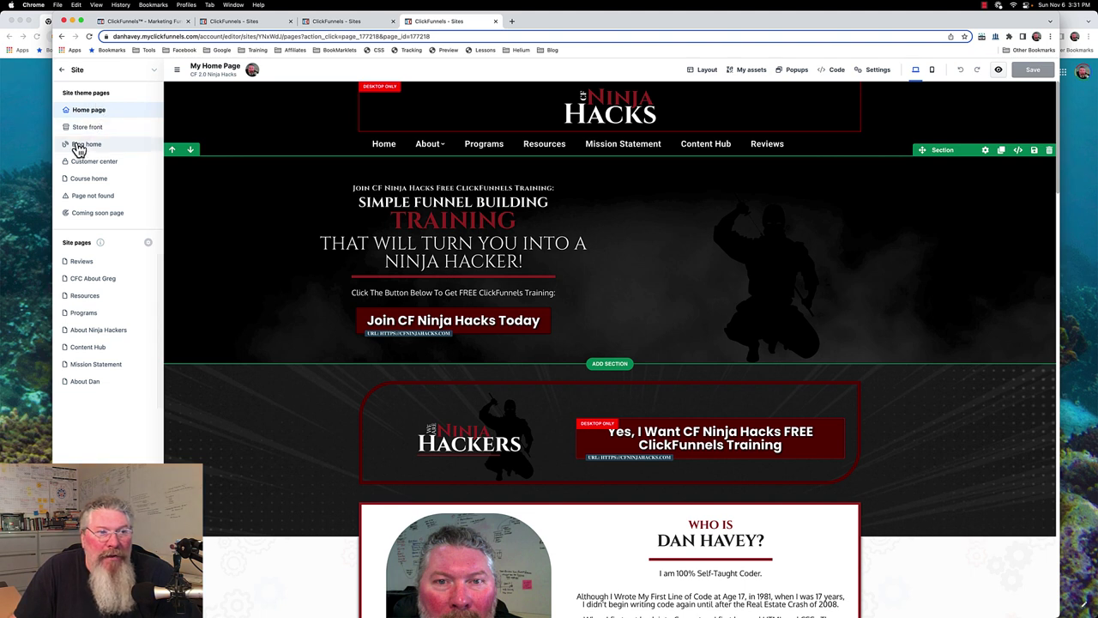
click(89, 182)
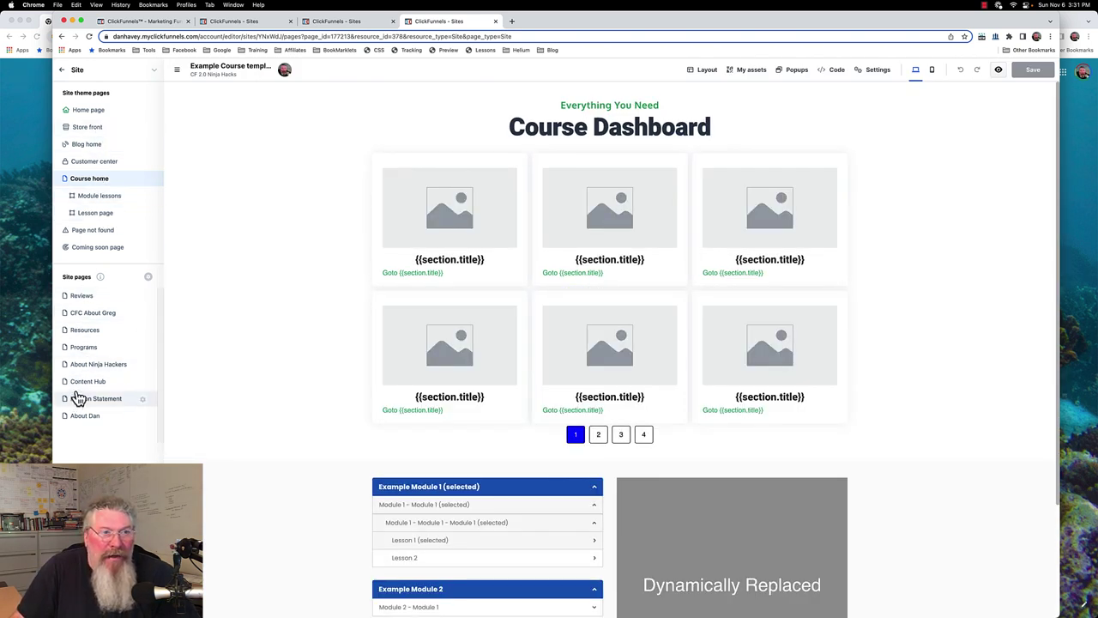
click(97, 116)
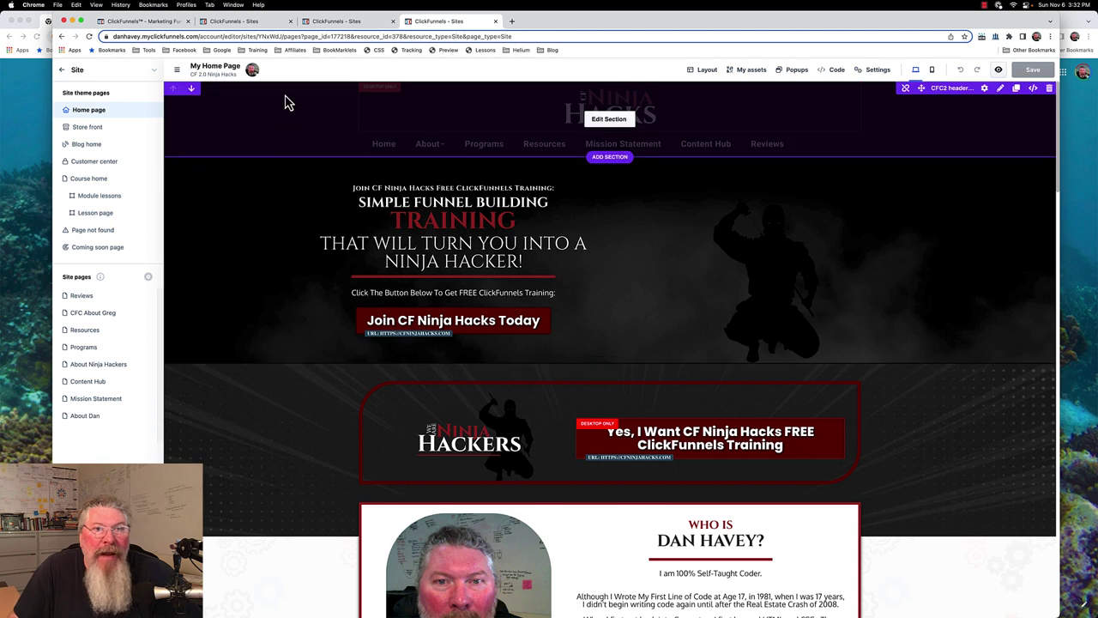
- Open the Success Path site's list of theme pages and look through the Hero Theme template pages
click(255, 25)
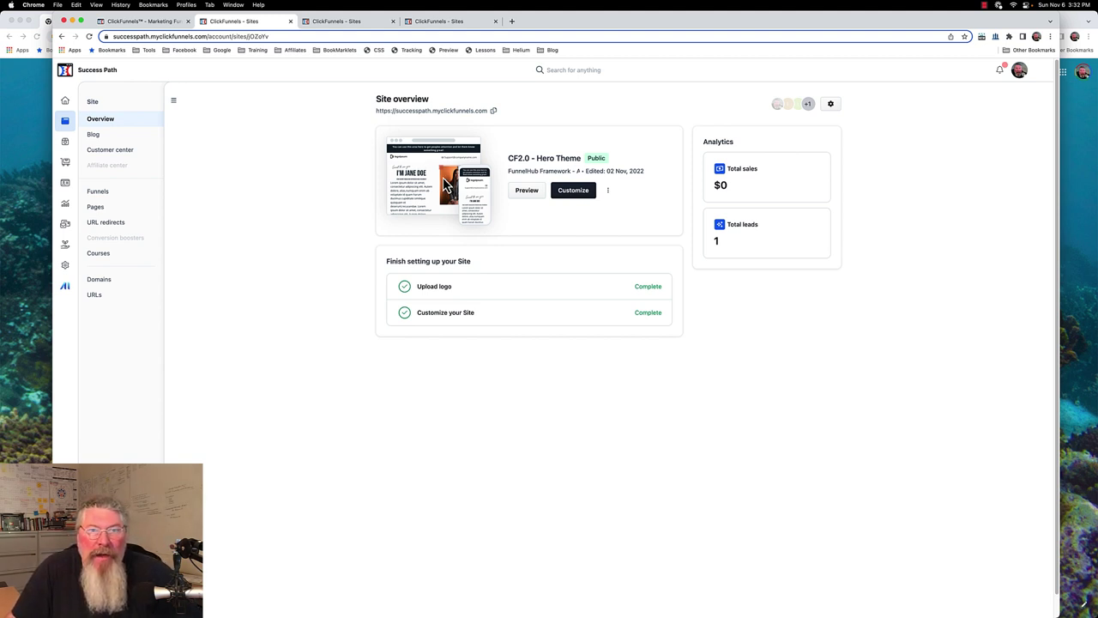
click(97, 210)
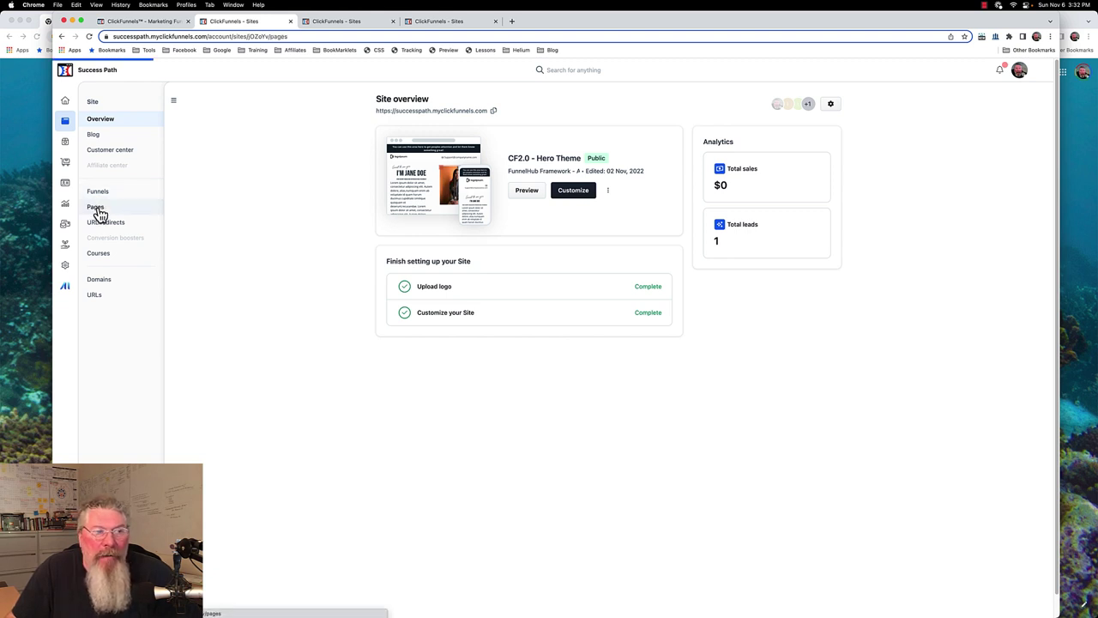
click(272, 138)
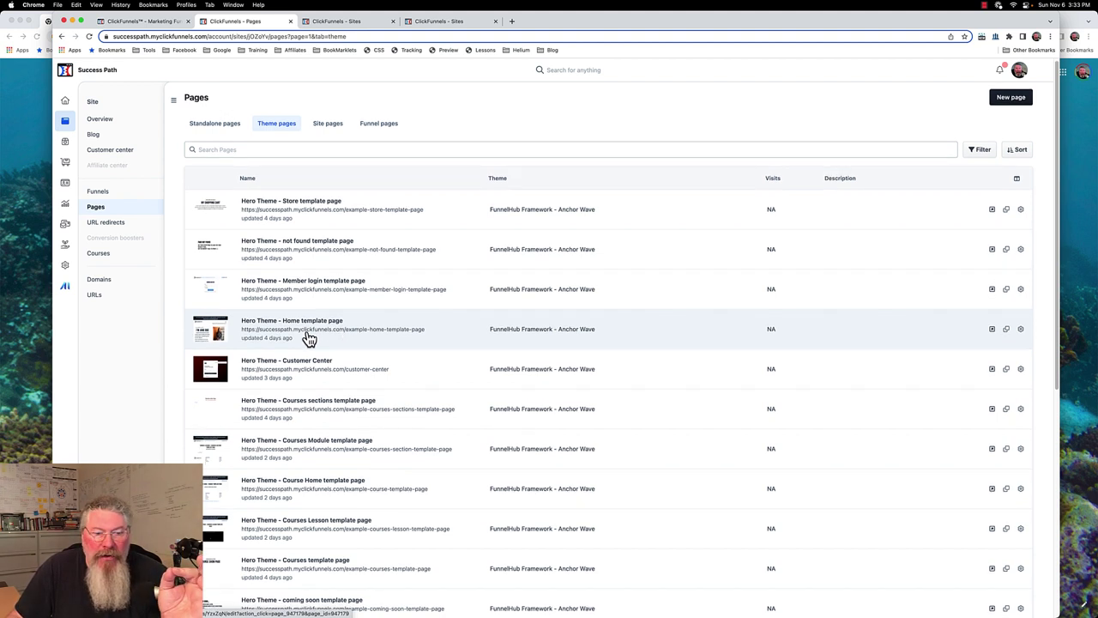
scroll(308, 339, down, 2)
scroll(309, 339, down, 1)
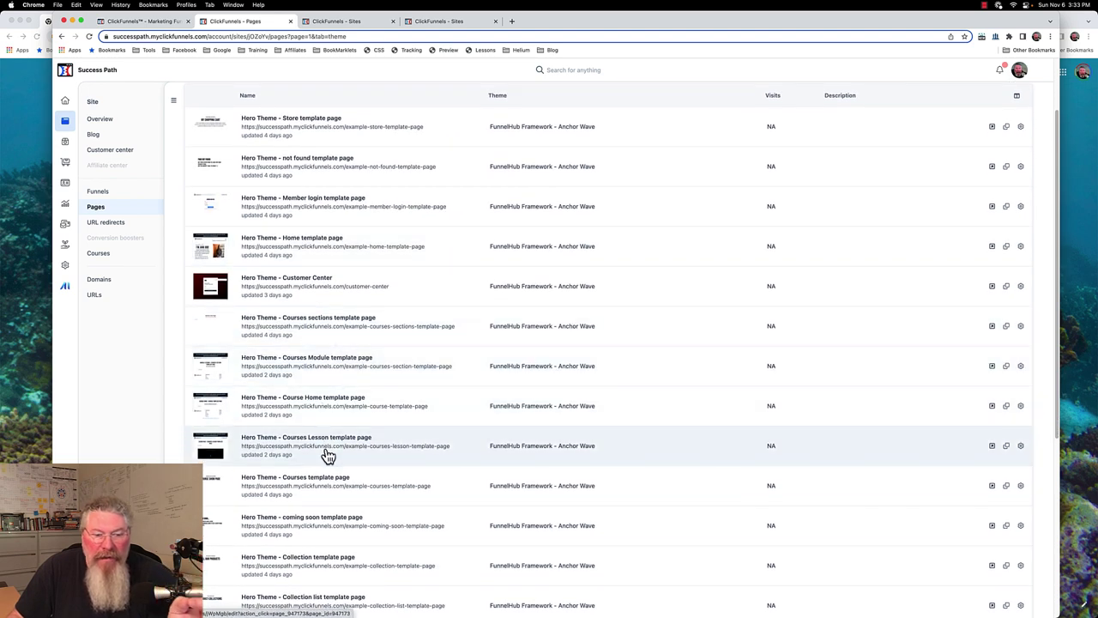
scroll(314, 235, down, 5)
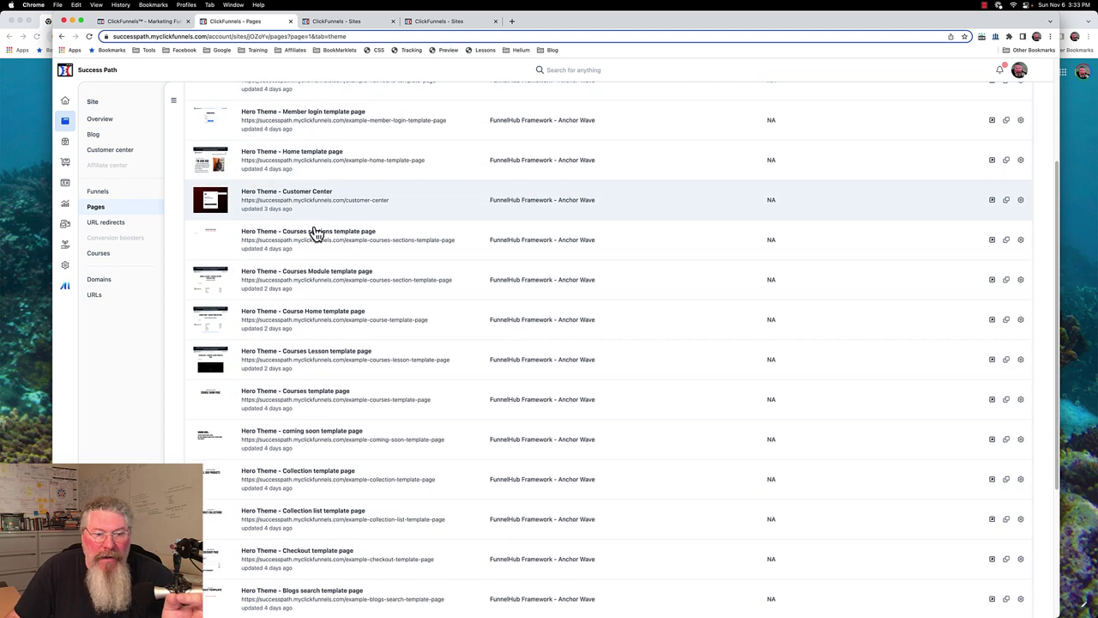
scroll(320, 313, down, 2)
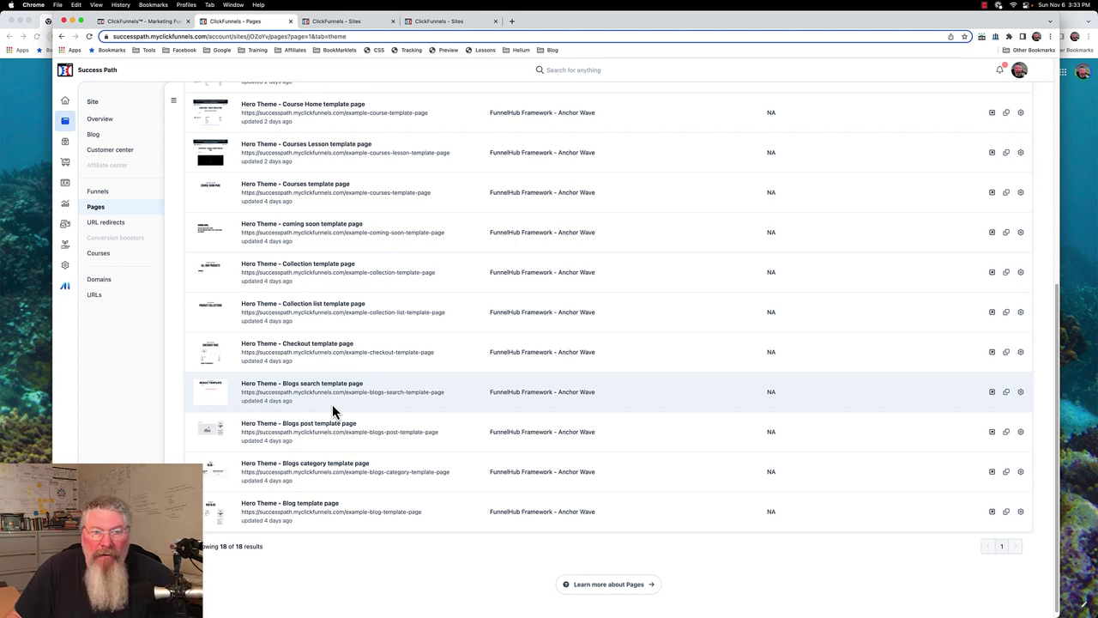
scroll(332, 404, up, 4)
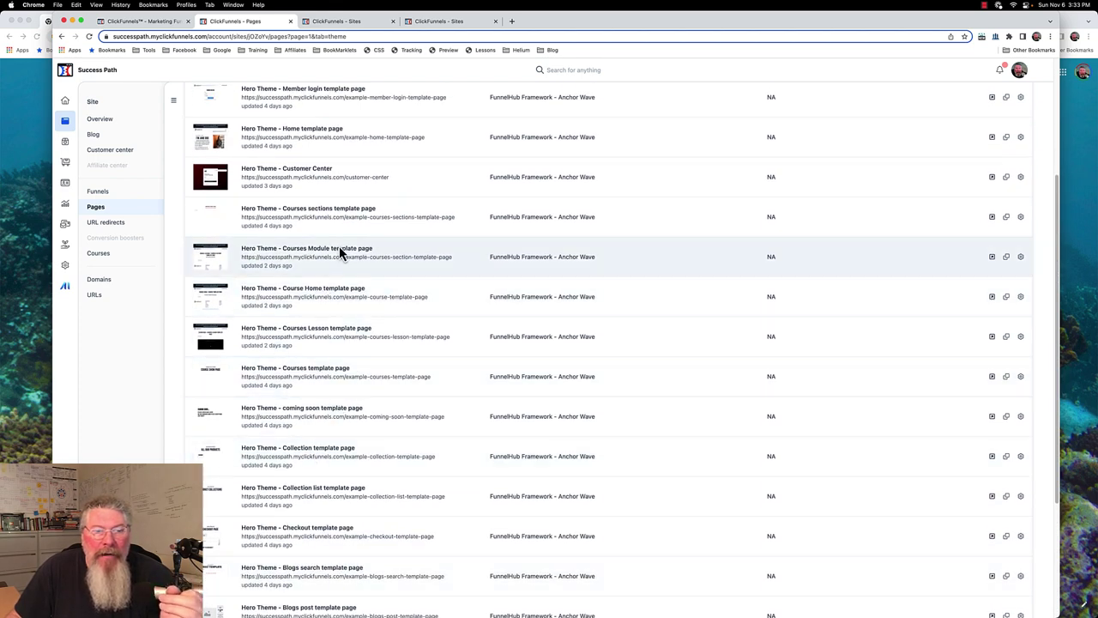
scroll(270, 378, up, 4)
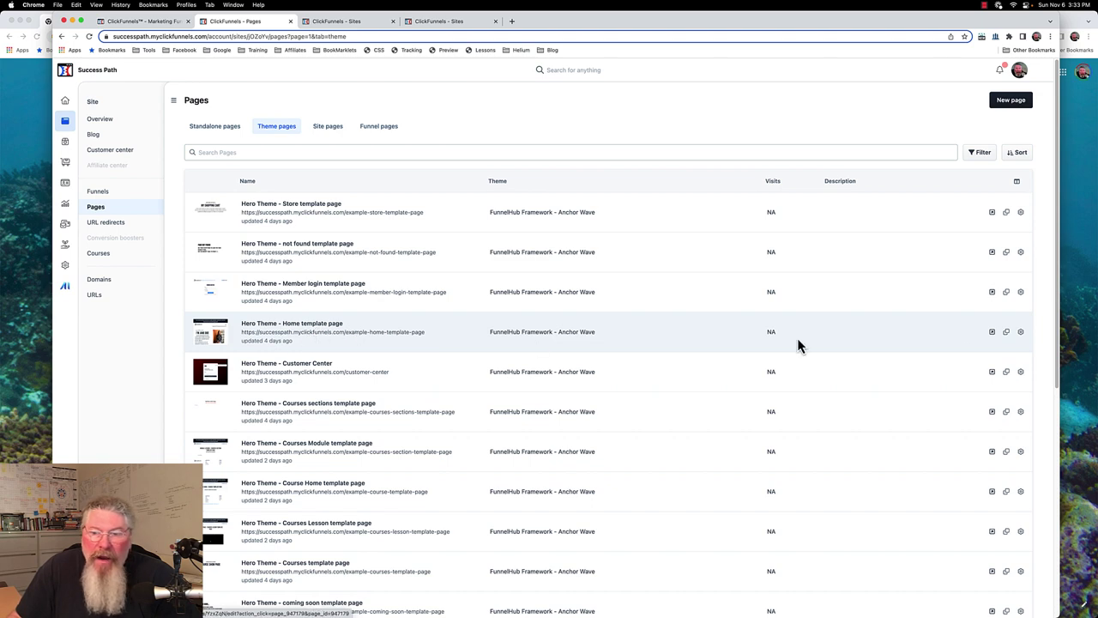
- Clone the Hero Theme - Home template page and view the copy in the page editor
click(1006, 332)
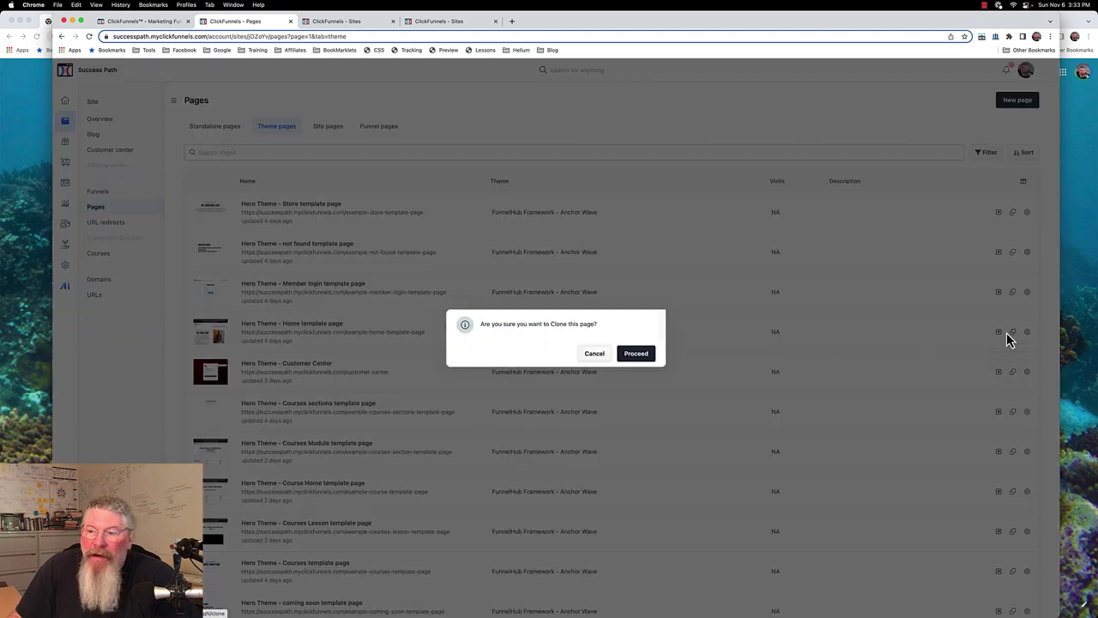
click(629, 353)
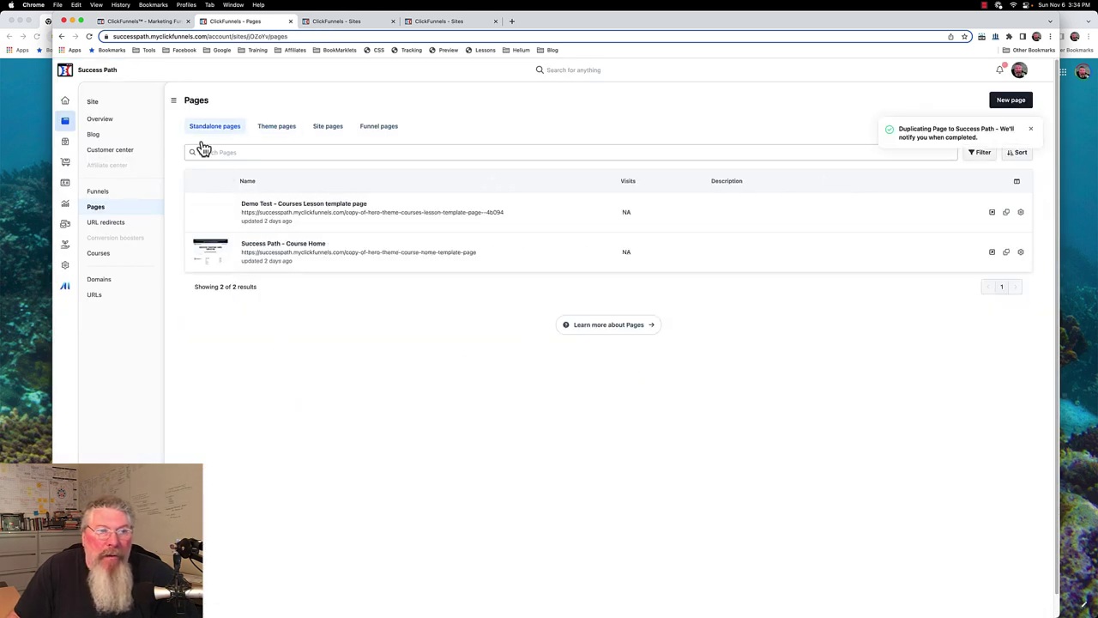
click(89, 37)
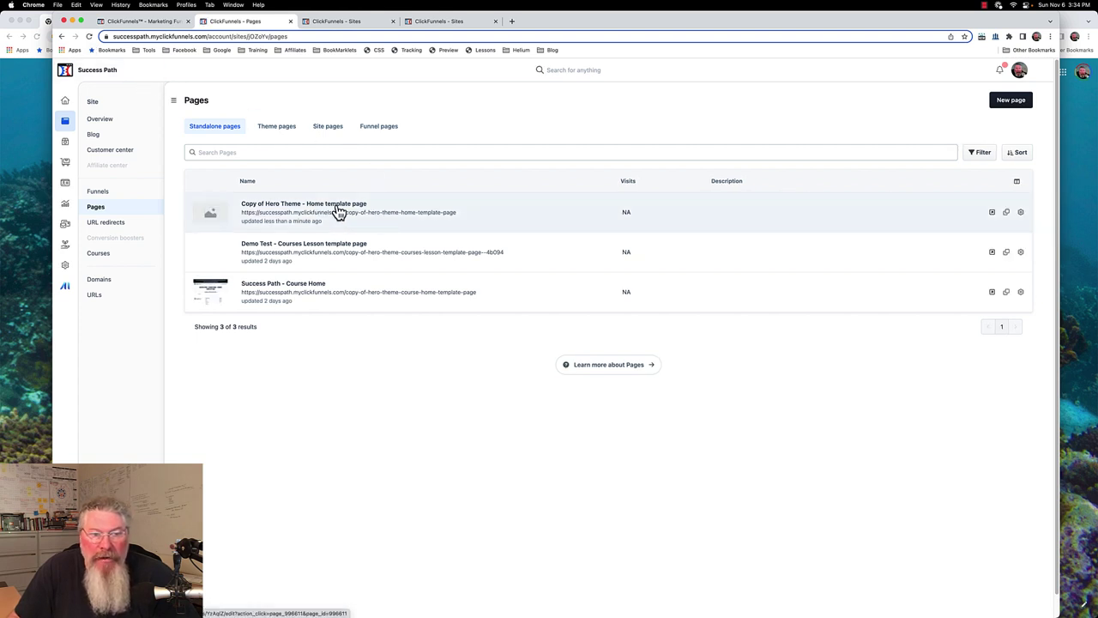
click(339, 211)
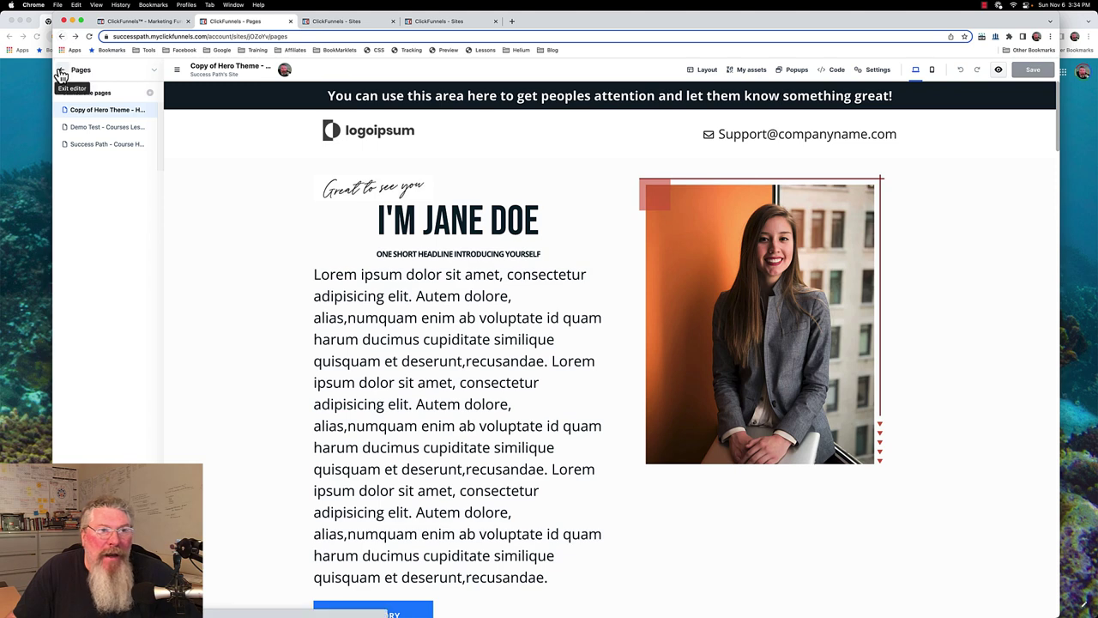
click(61, 73)
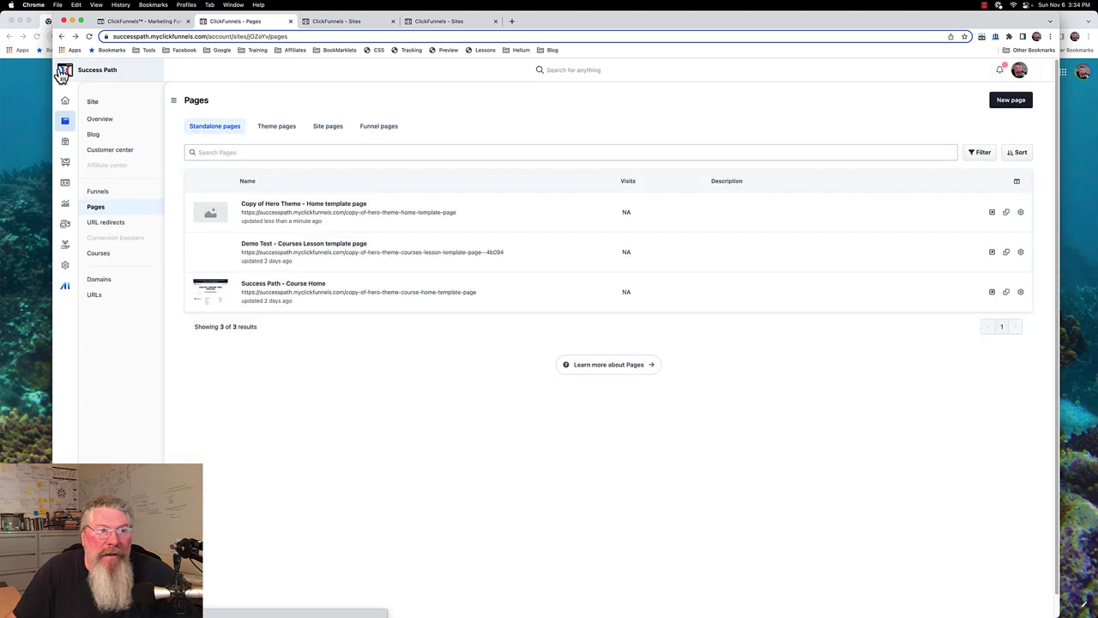
- Rename the copied home template page to "Success Path - Home Page" in its page settings
click(1021, 213)
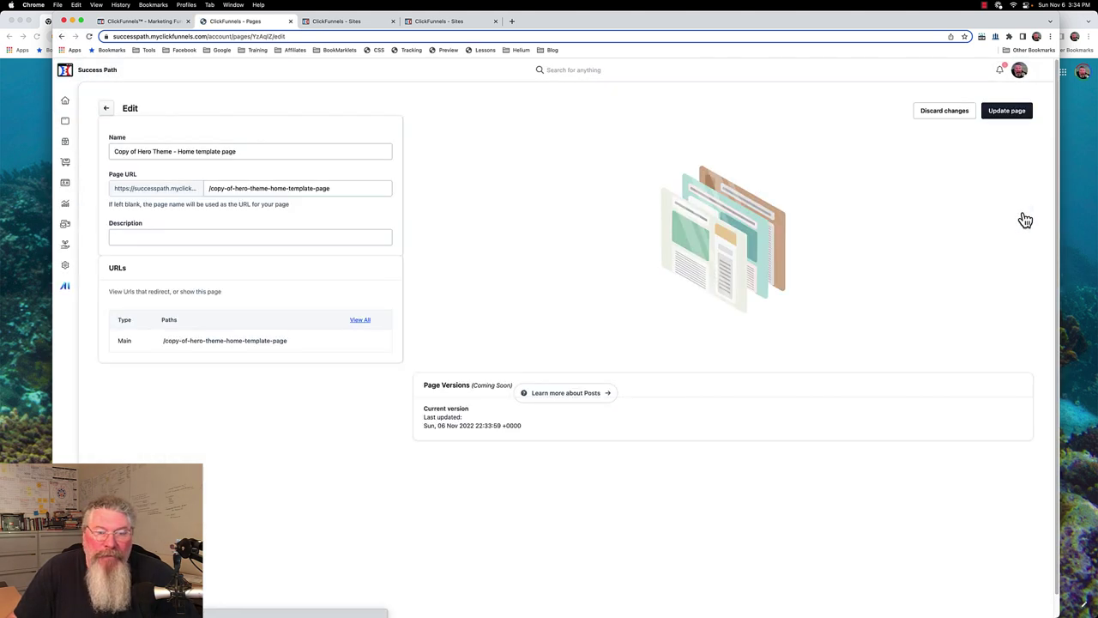
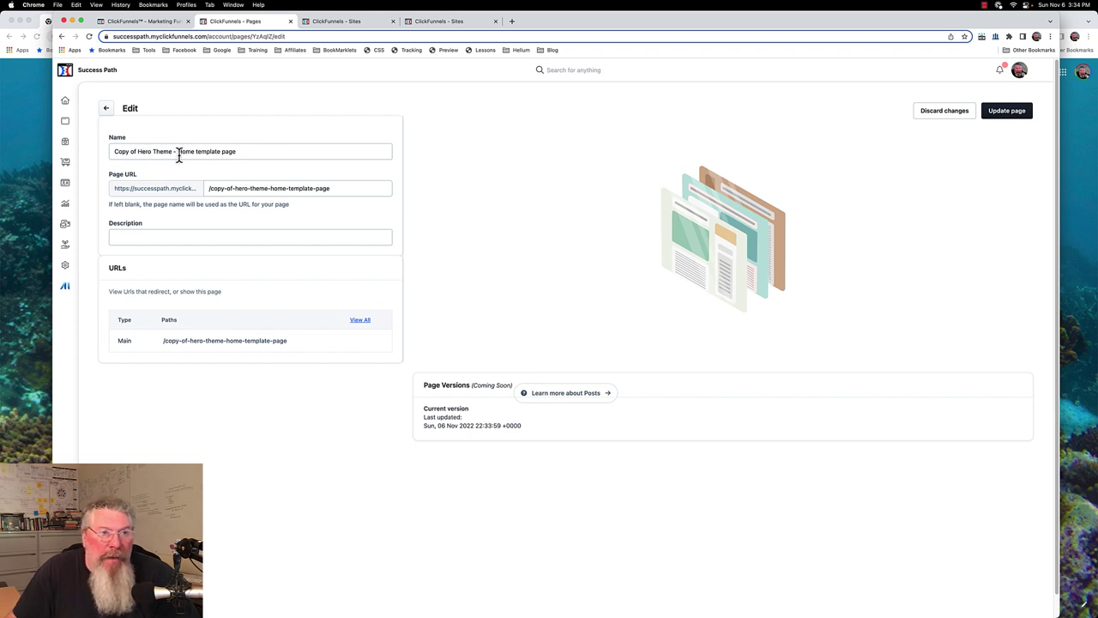
drag(173, 152, 109, 152)
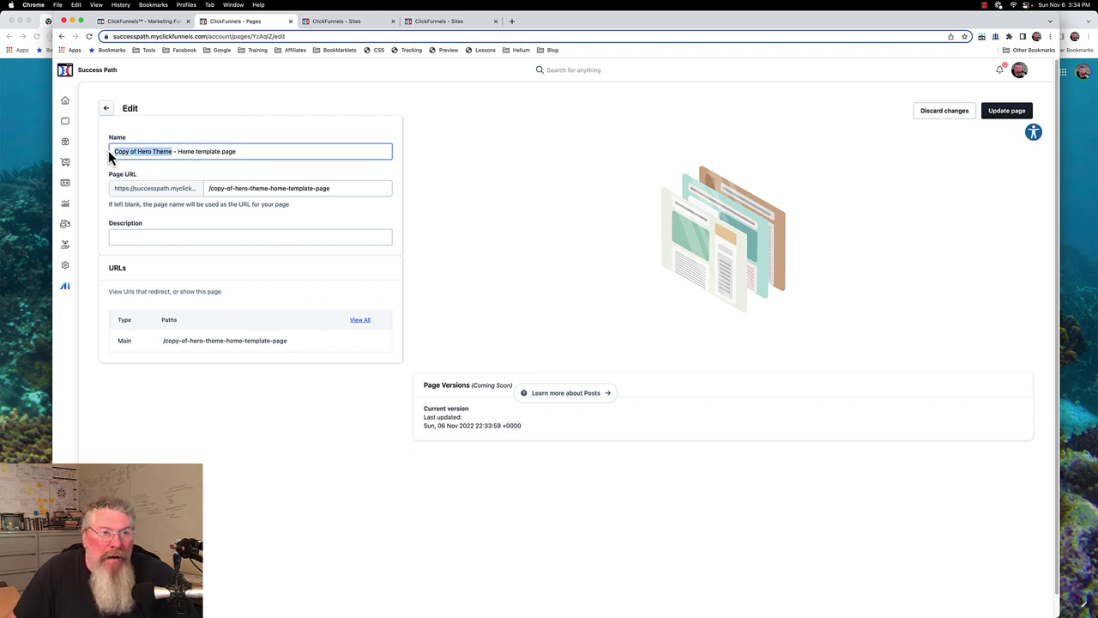
text(Success )
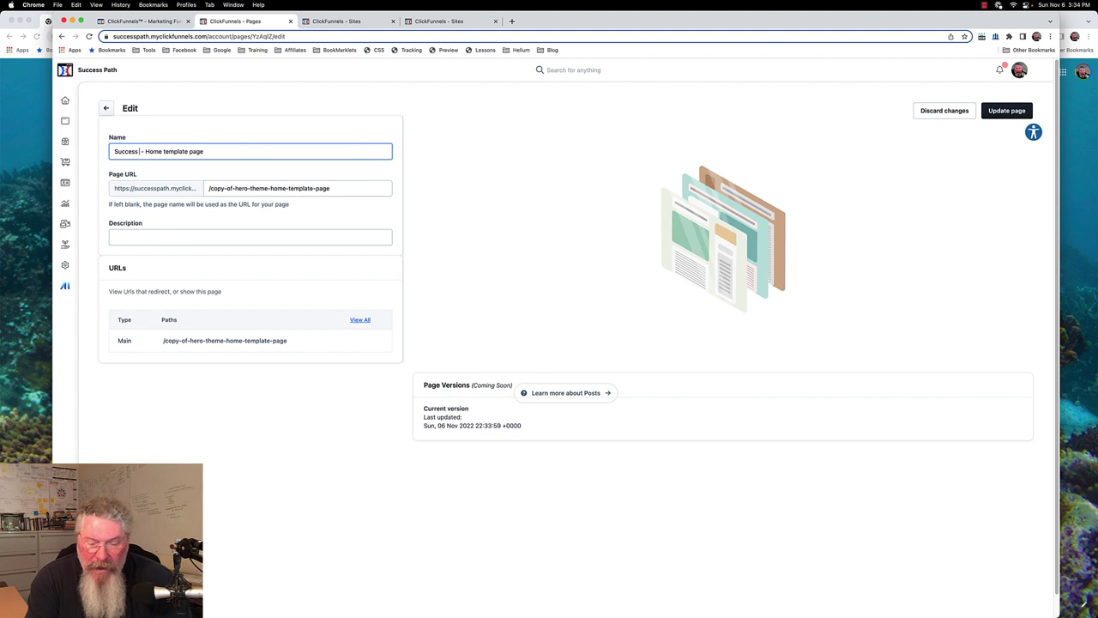
text(Path)
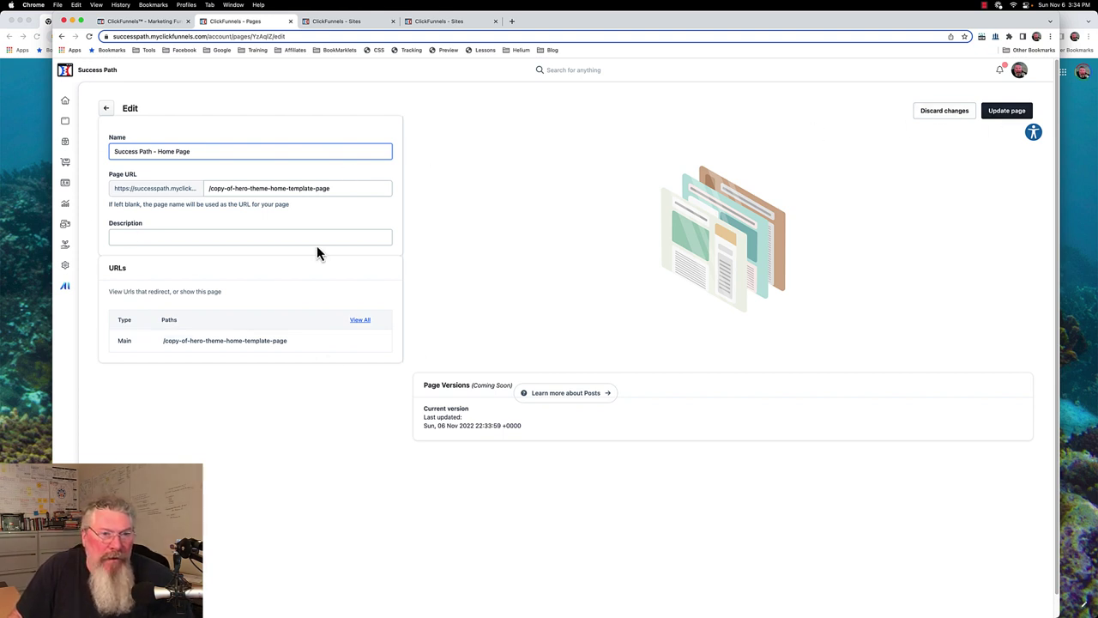
- Shorten the page URL to /home-page and save the page's updated settings
click(210, 190)
drag(222, 189, 265, 187)
key(BackSpace)
drag(229, 191, 247, 190)
key(BackSpace)
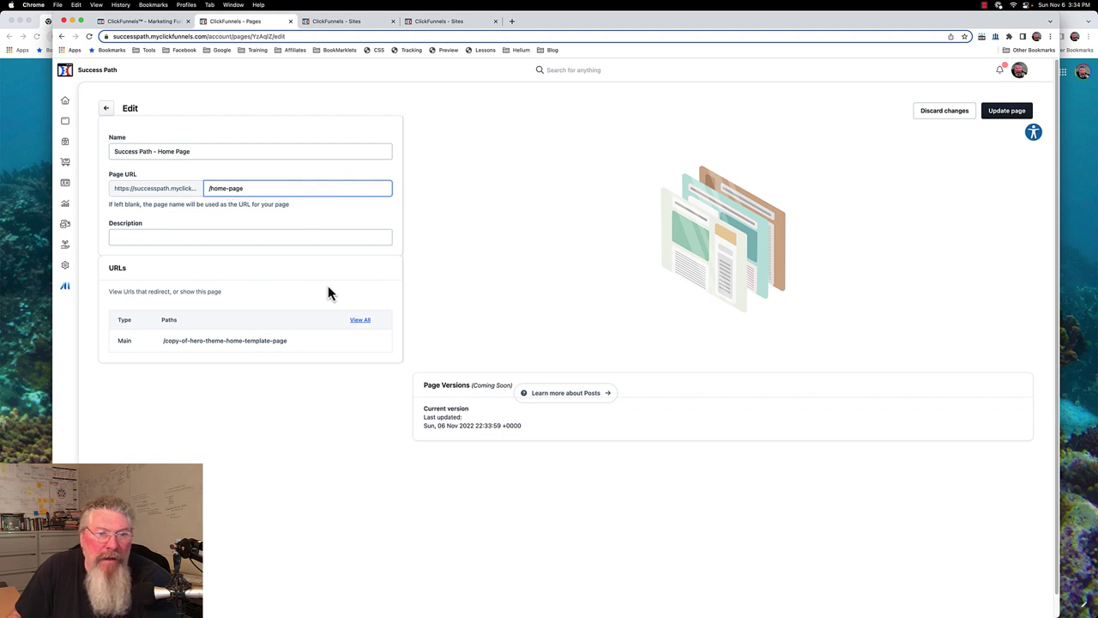
click(1008, 116)
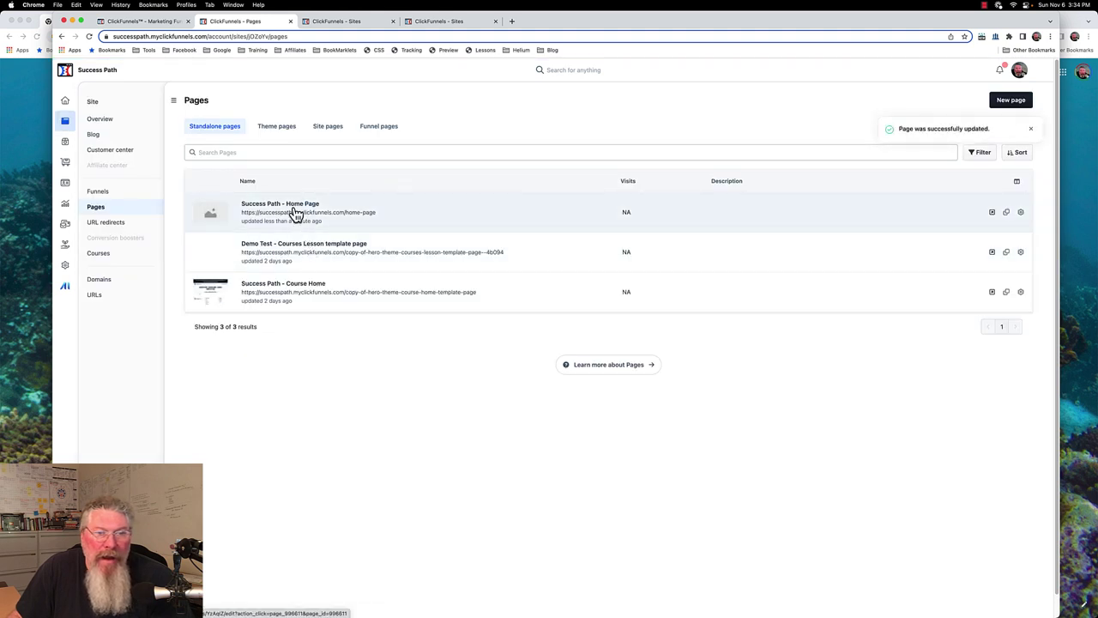
- Examine the Success Path - Home Page settings, including SEO and sharing details, URLs and advanced settings
click(1021, 214)
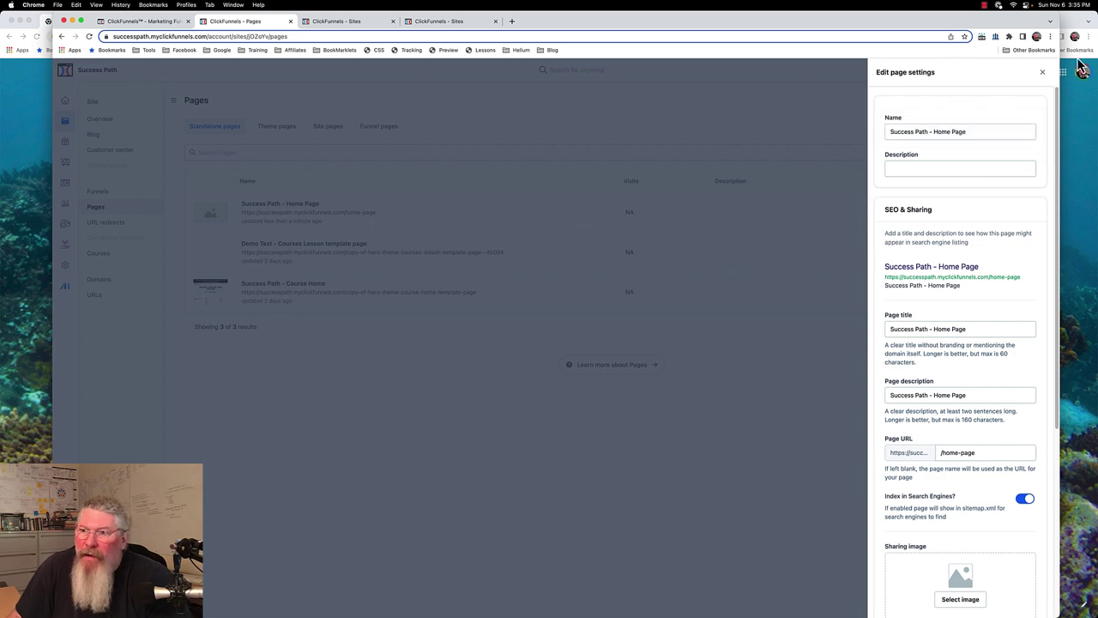
click(1043, 73)
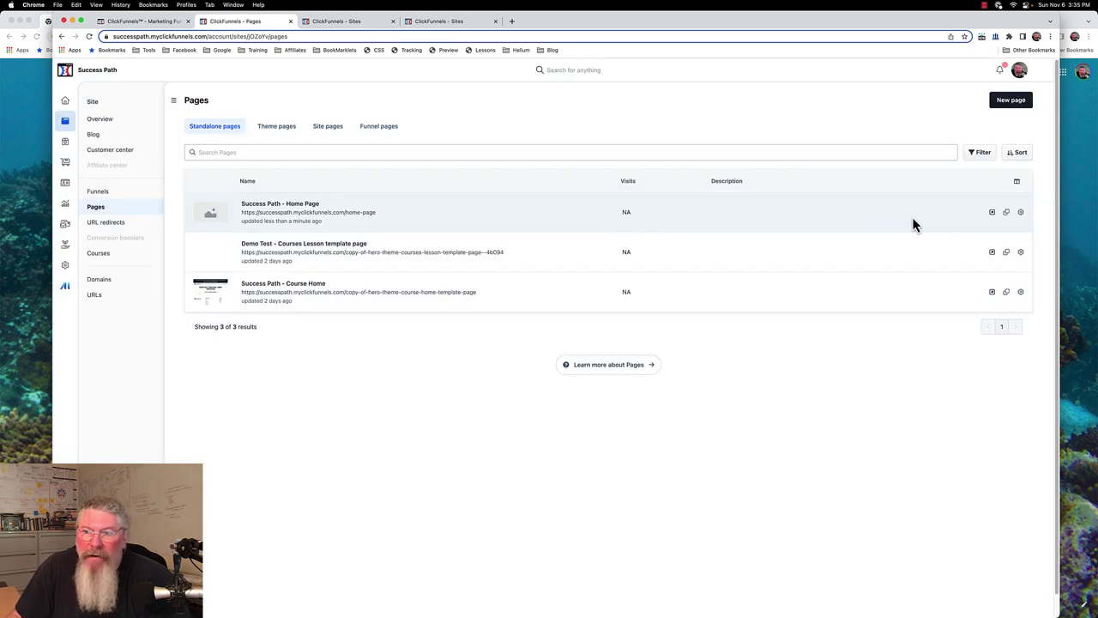
click(1020, 212)
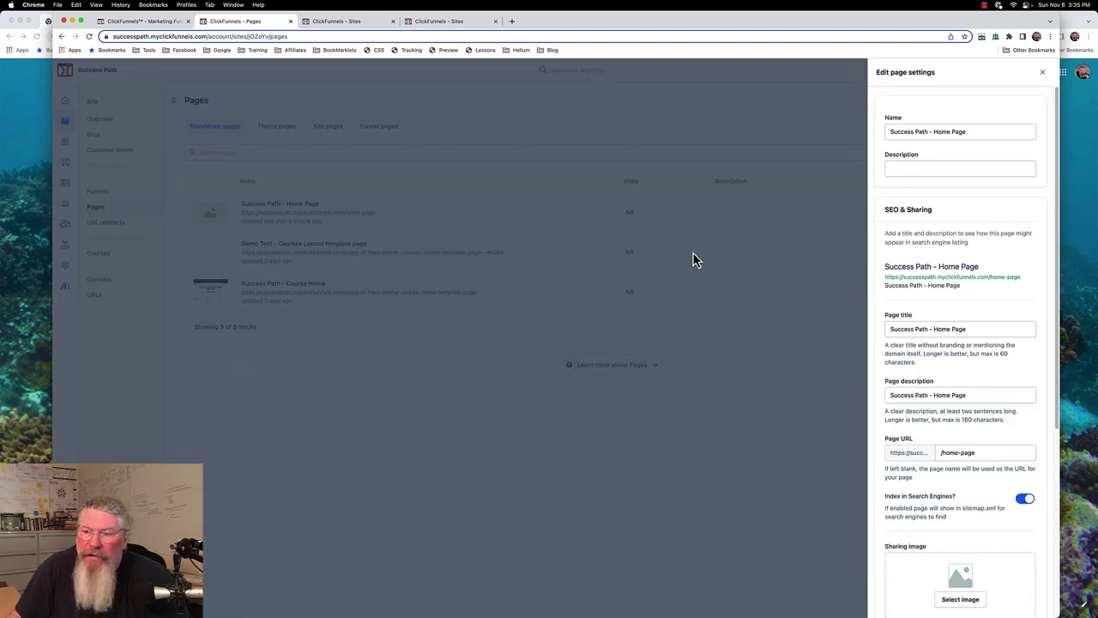
scroll(964, 242, down, 3)
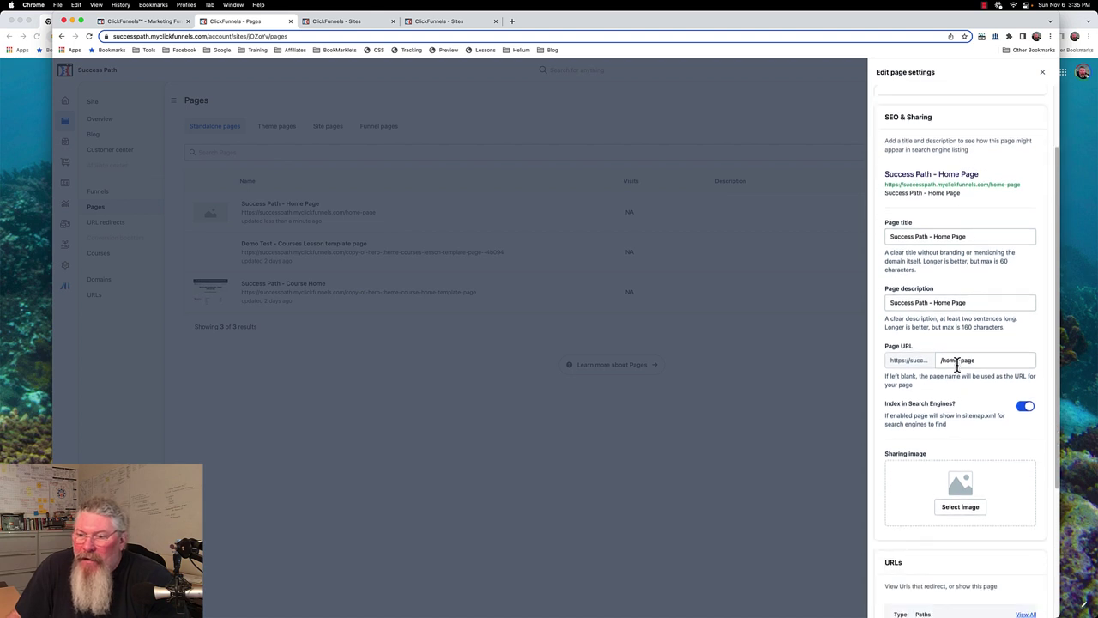
scroll(981, 380, down, 4)
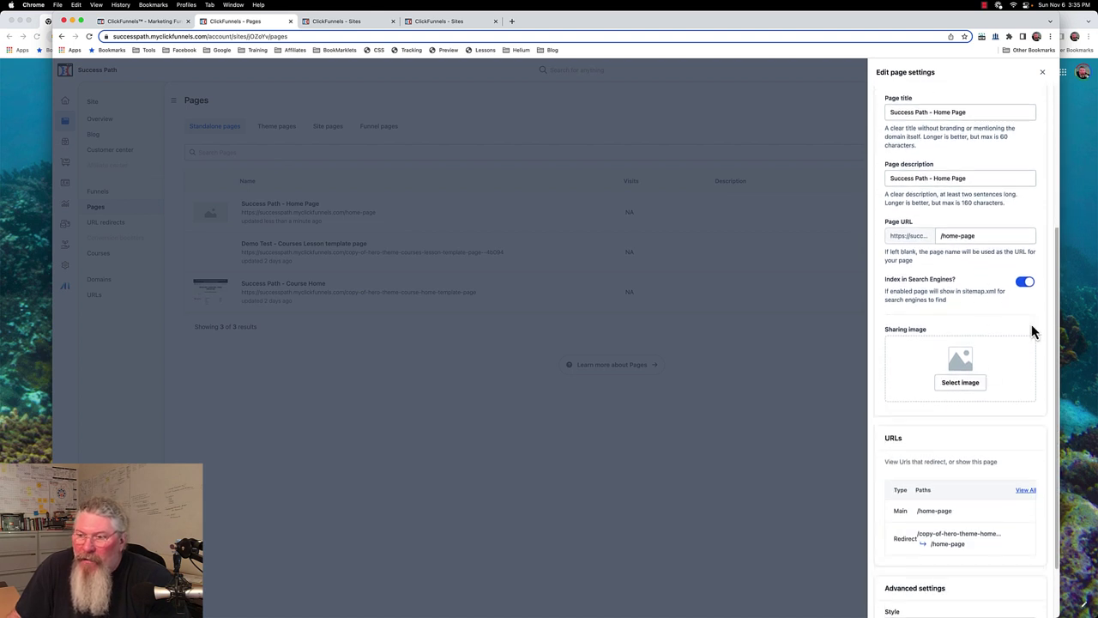
scroll(996, 316, down, 2)
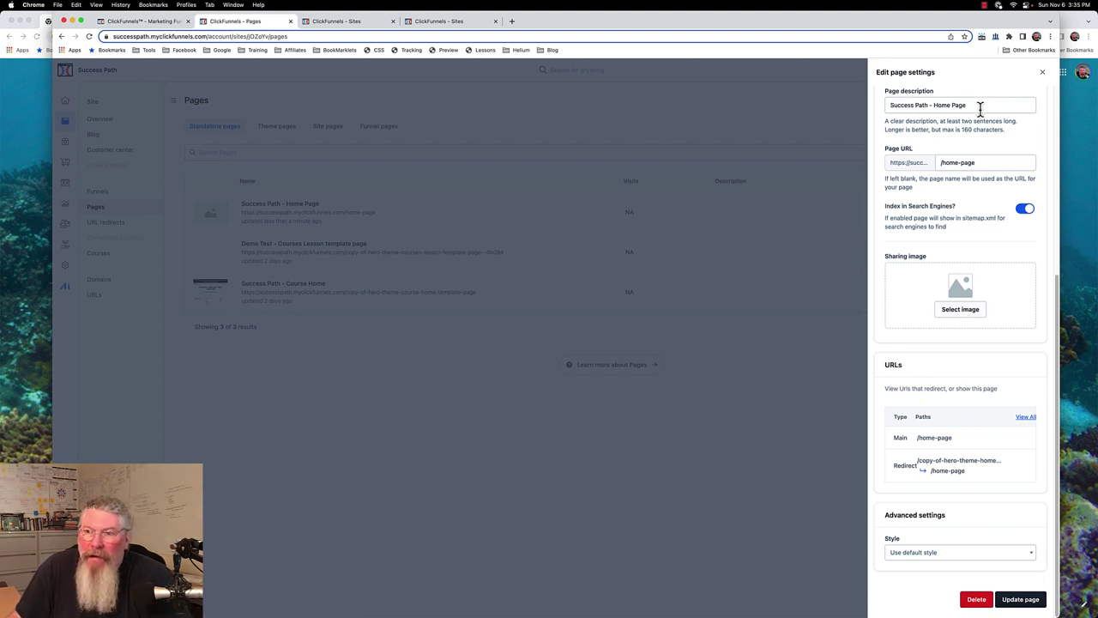
scroll(963, 164, up, 3)
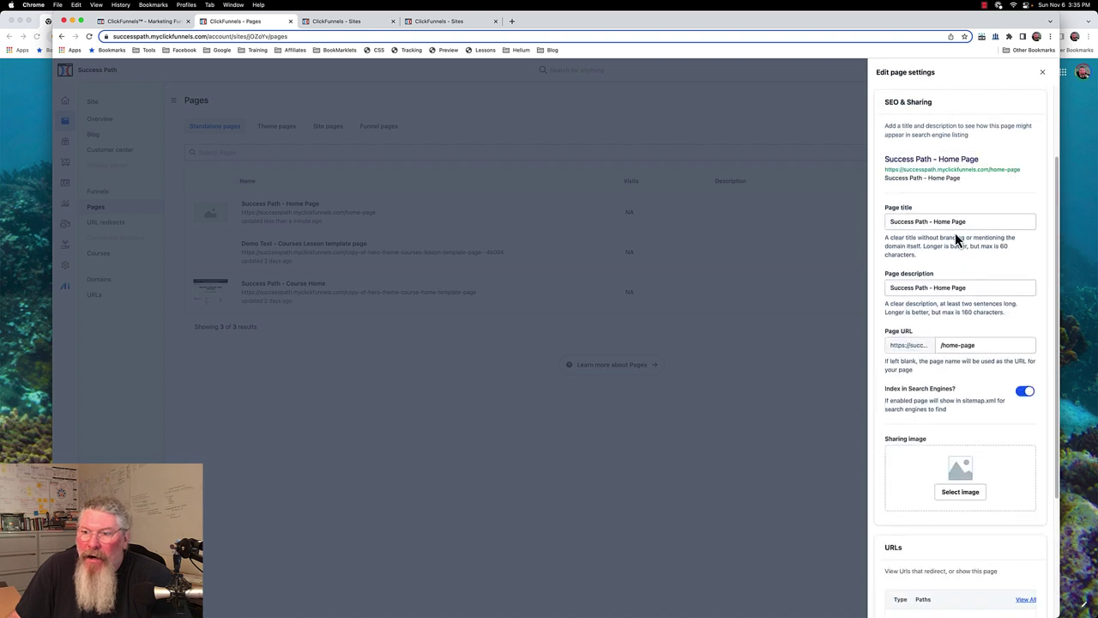
scroll(965, 225, down, 3)
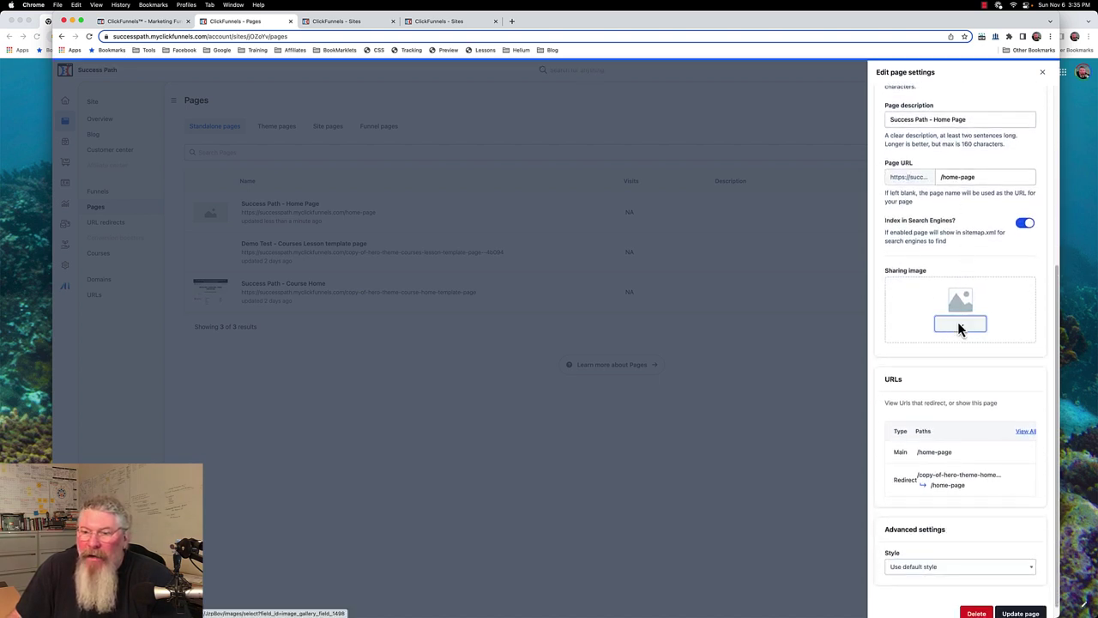
- Set the gallery image of monitors and houses as the page's sharing image and check the Style options, keeping the default style
click(959, 326)
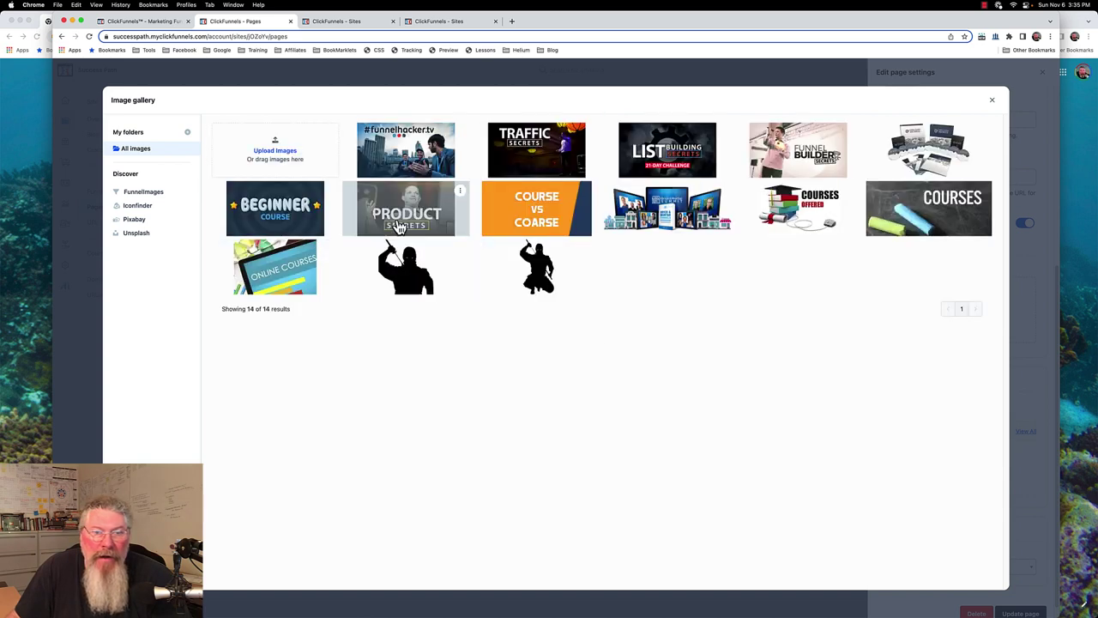
click(662, 206)
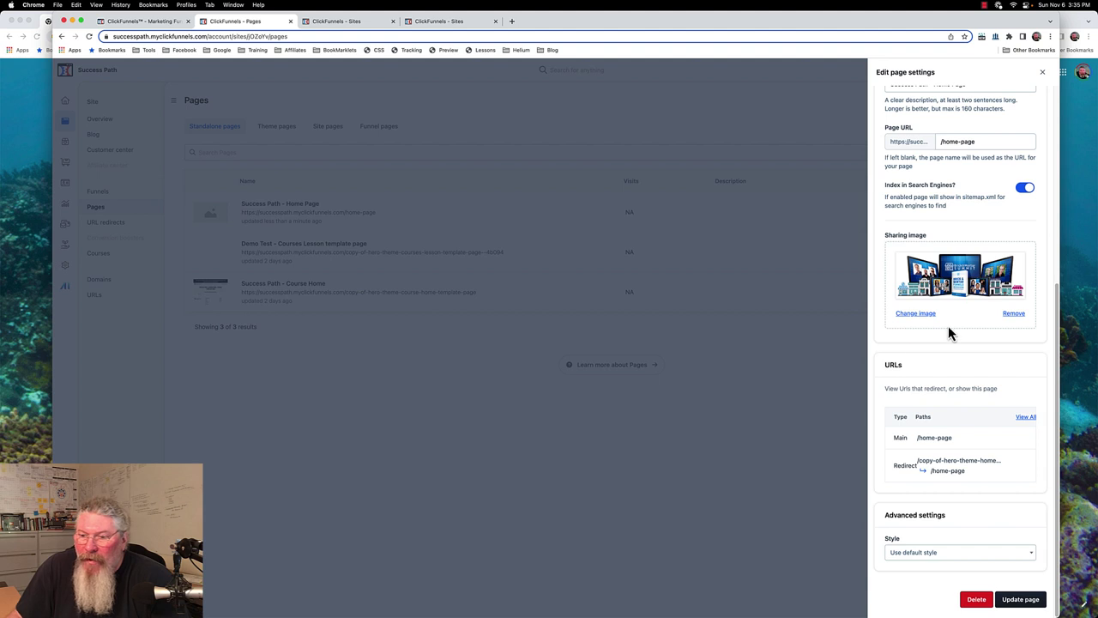
click(953, 553)
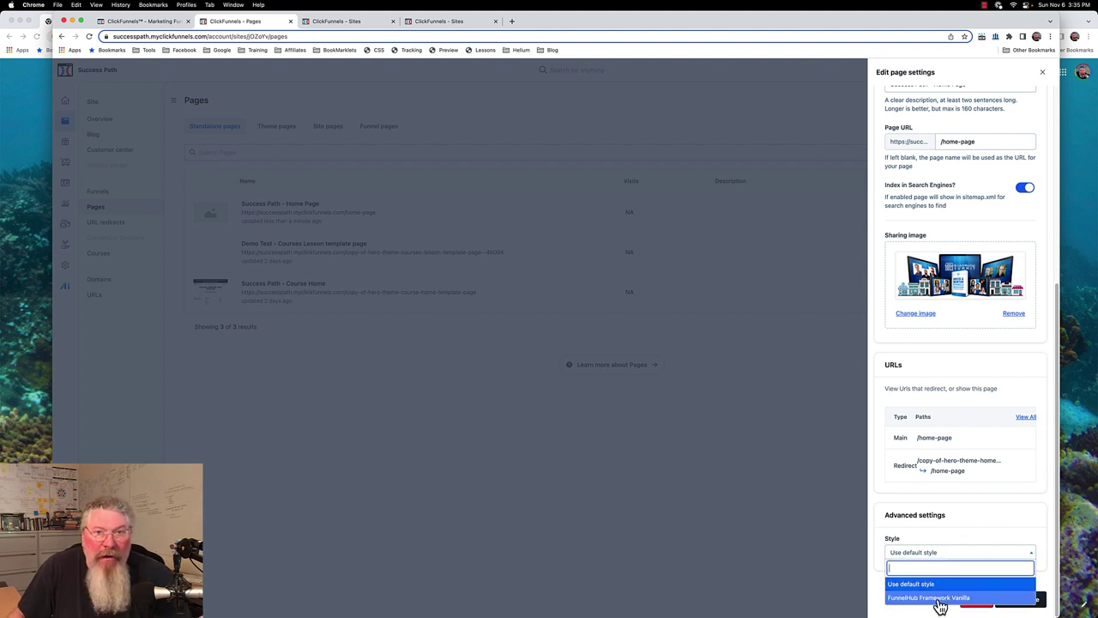
click(941, 524)
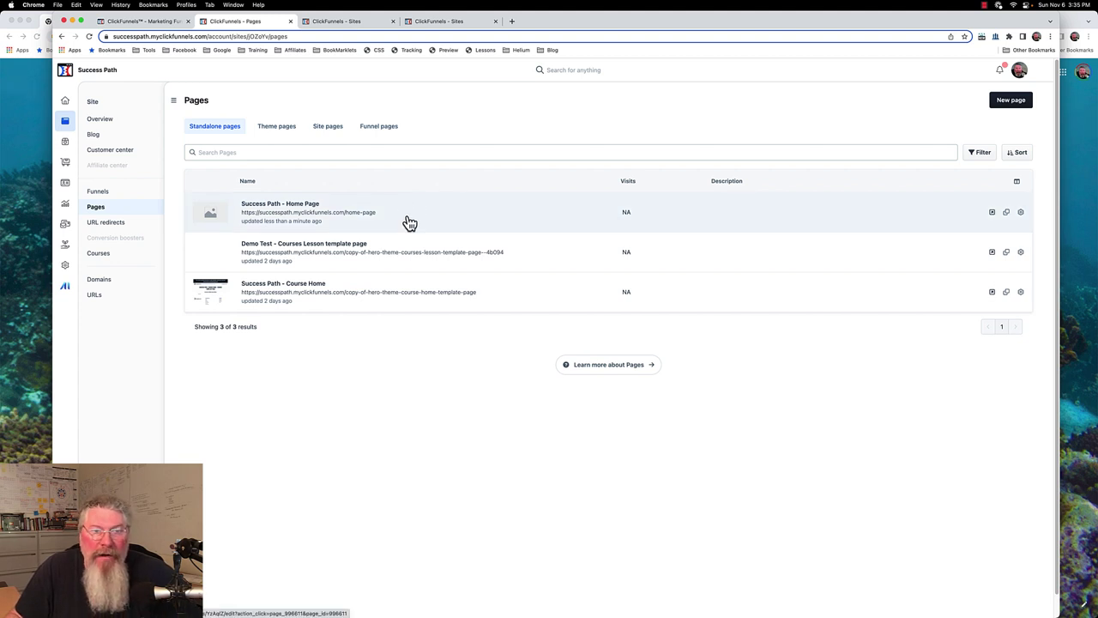
- Open Success Path - Home Page for editing and replace the portrait photo with the kneeling ninja image from the gallery
click(292, 211)
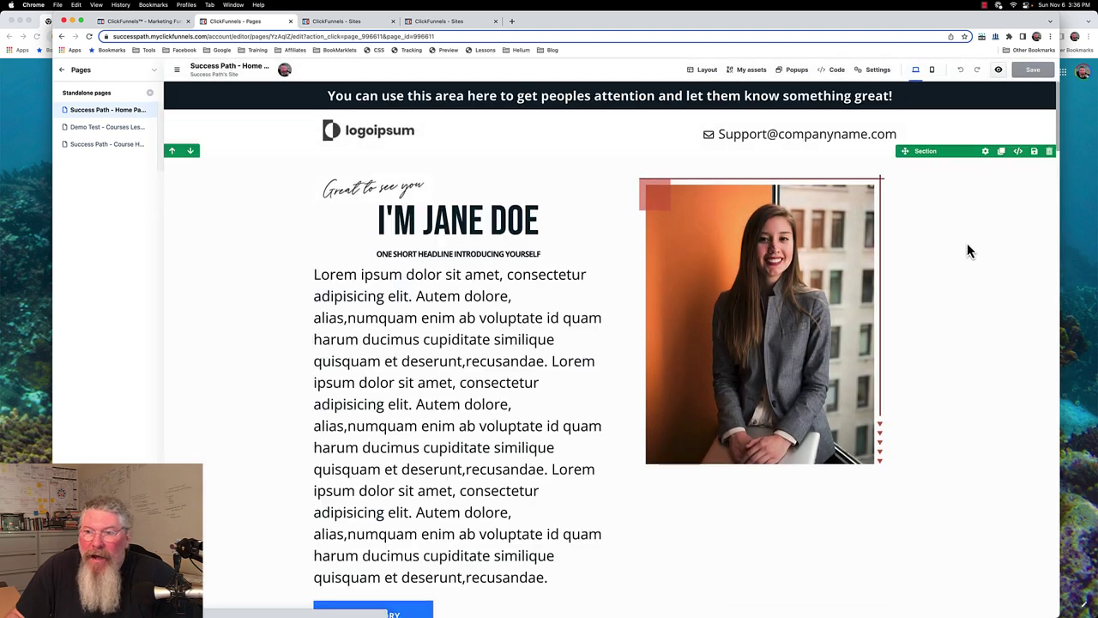
click(855, 274)
click(768, 262)
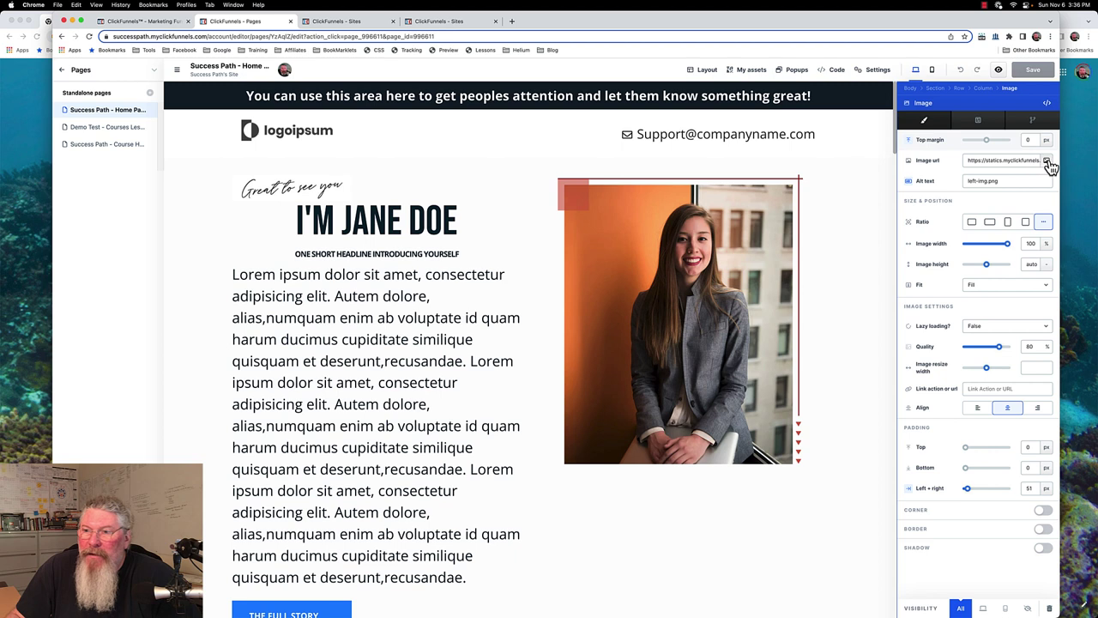
click(1046, 161)
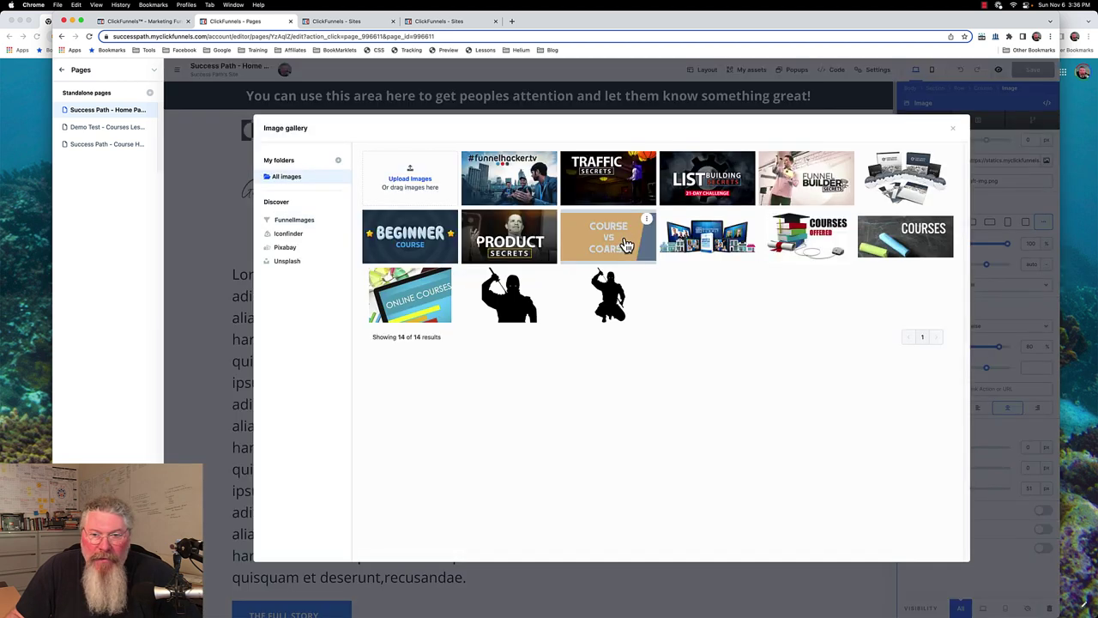
click(599, 294)
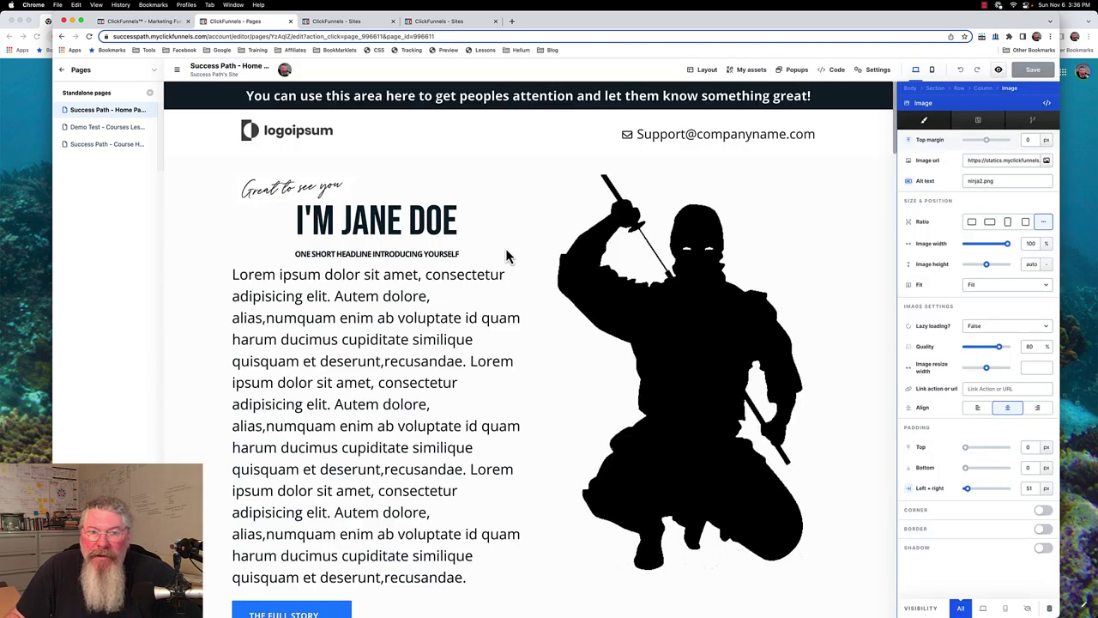
key(Escape)
- Change the main headline to "HOME PAGE", save the page and return to the pages list
click(408, 225)
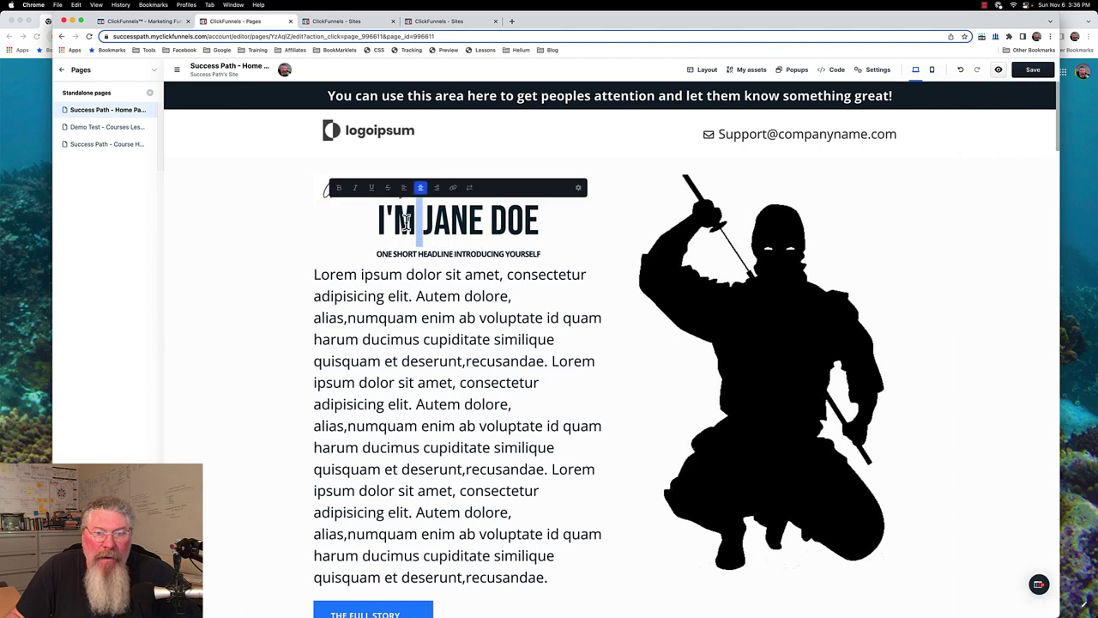
triple_click(407, 222)
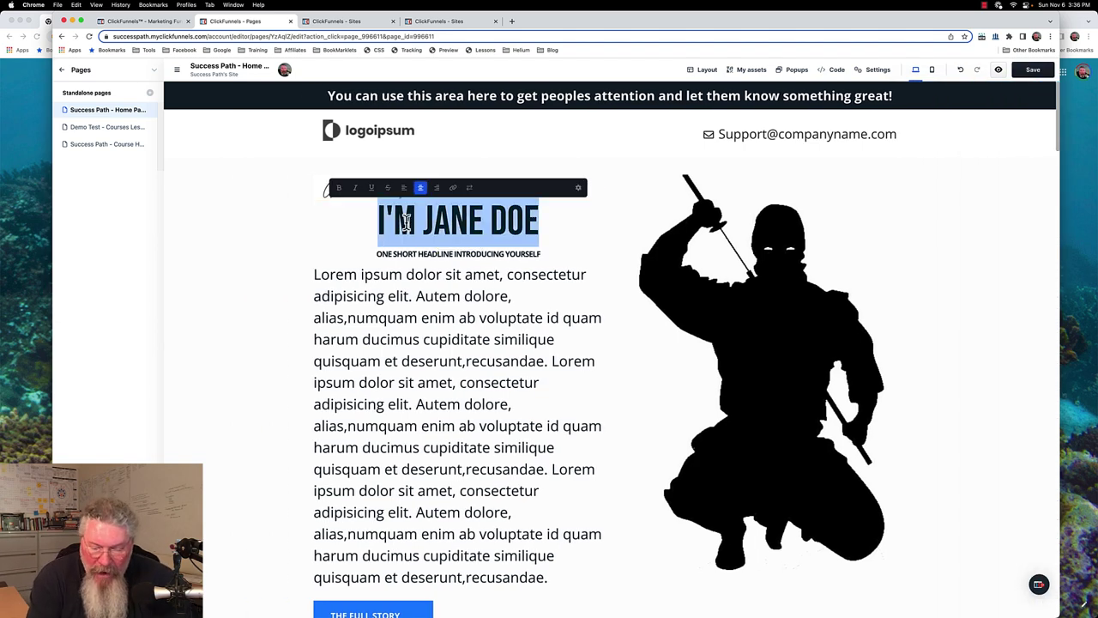
text(HOME PAGE)
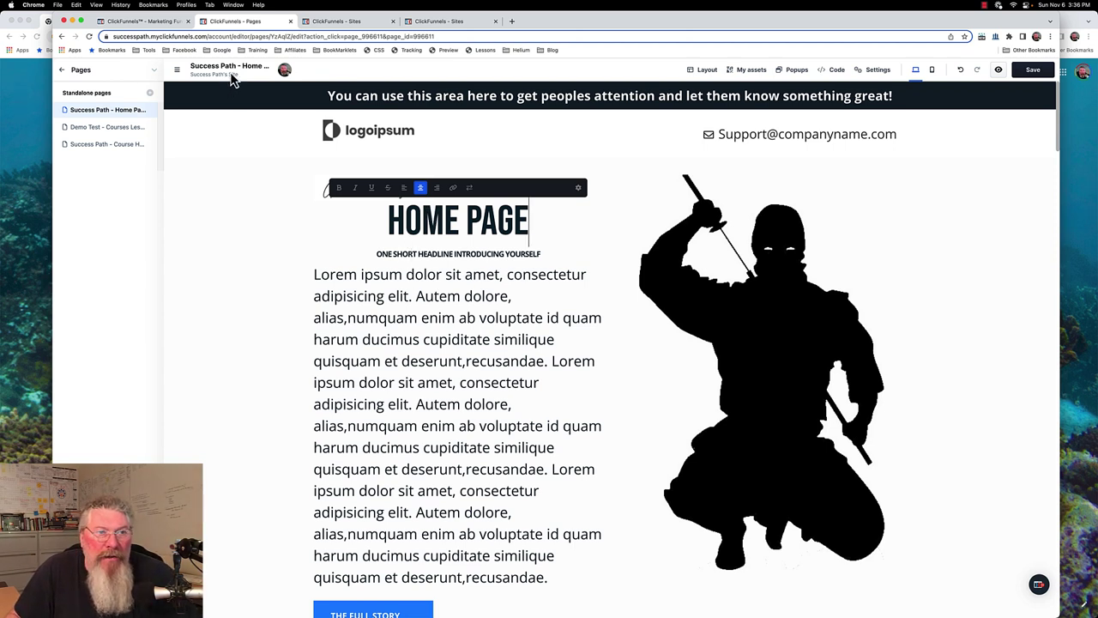
click(224, 127)
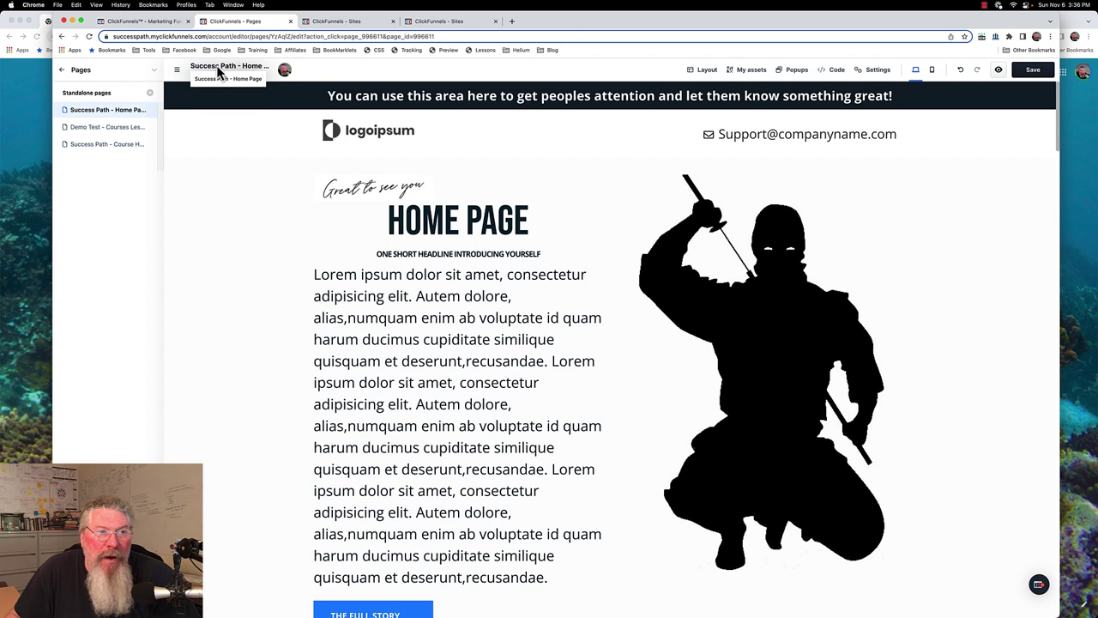
click(112, 117)
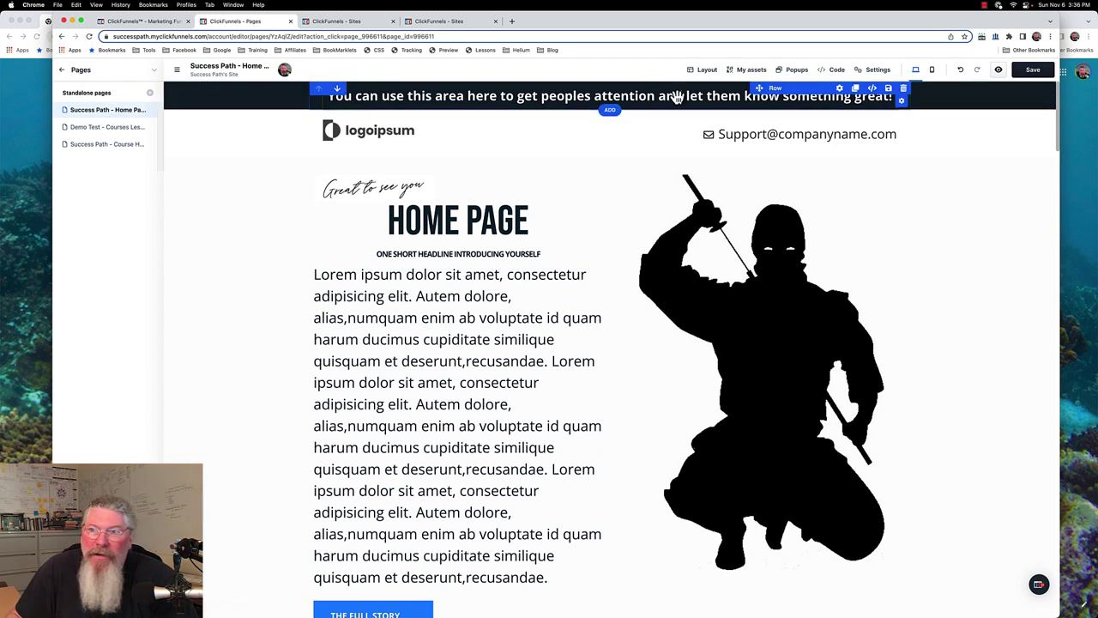
click(1033, 71)
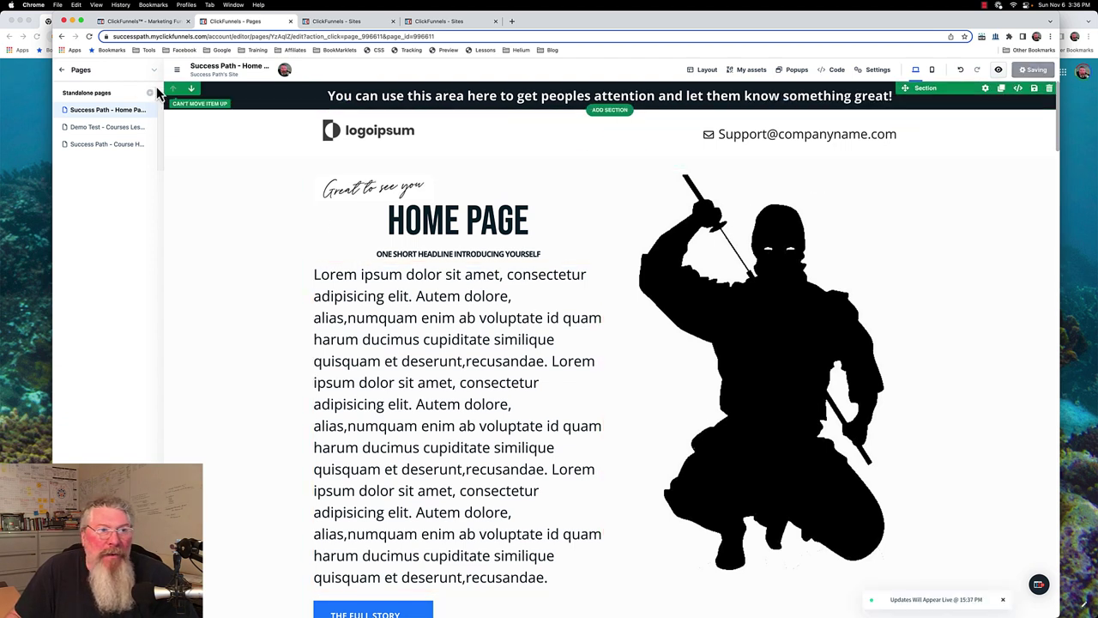
click(62, 73)
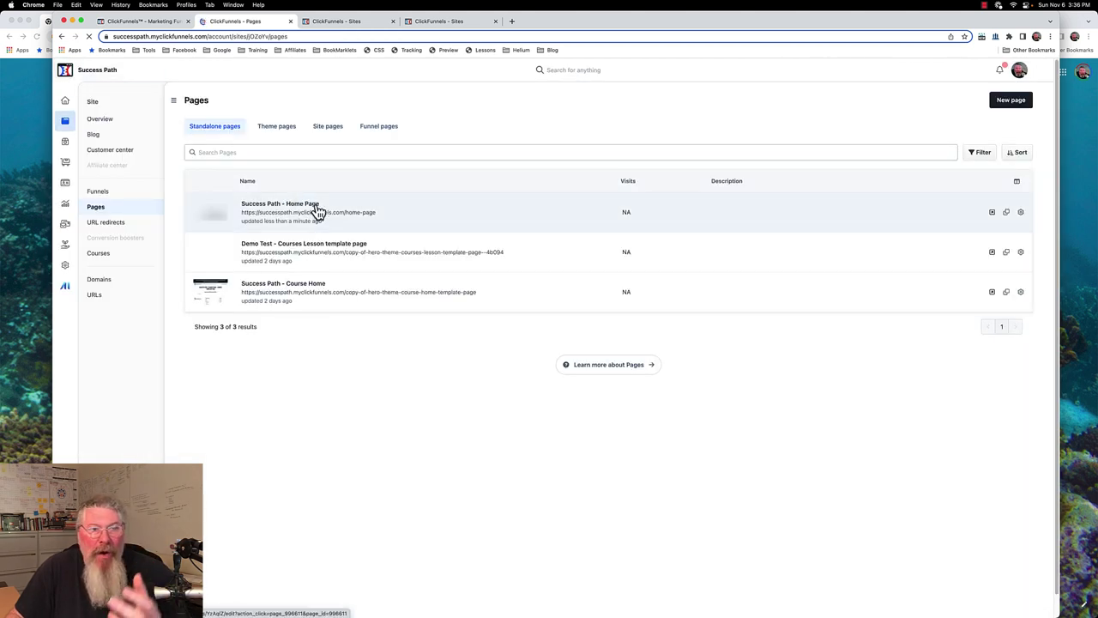
- Set the Hero Theme's Home template page to "Success Path - Home Page" in its advanced theme settings and update the theme
click(69, 126)
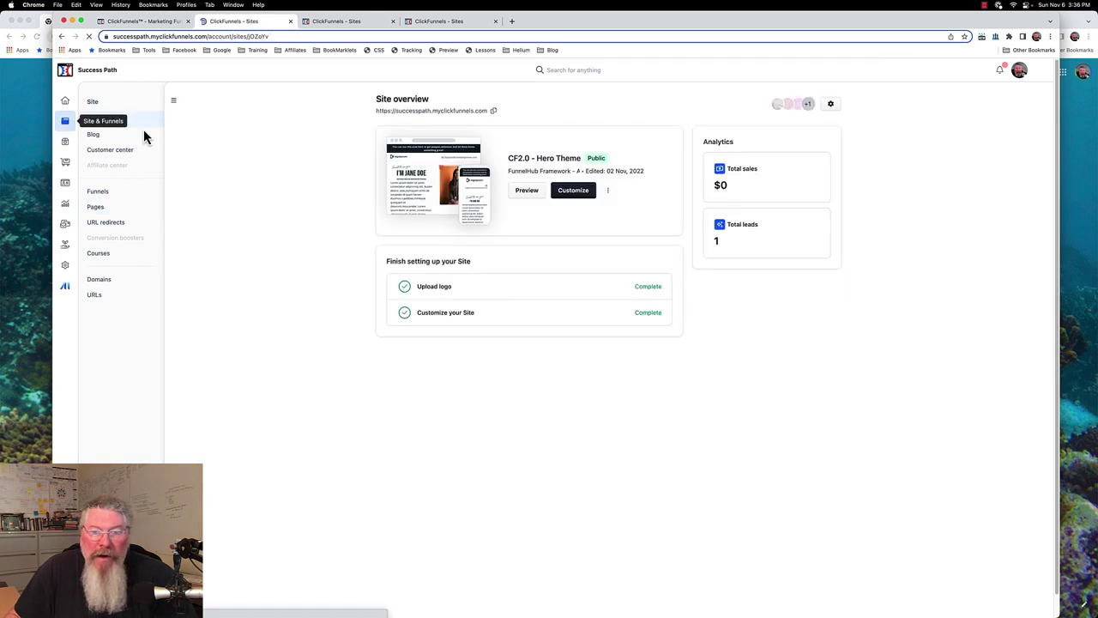
click(608, 191)
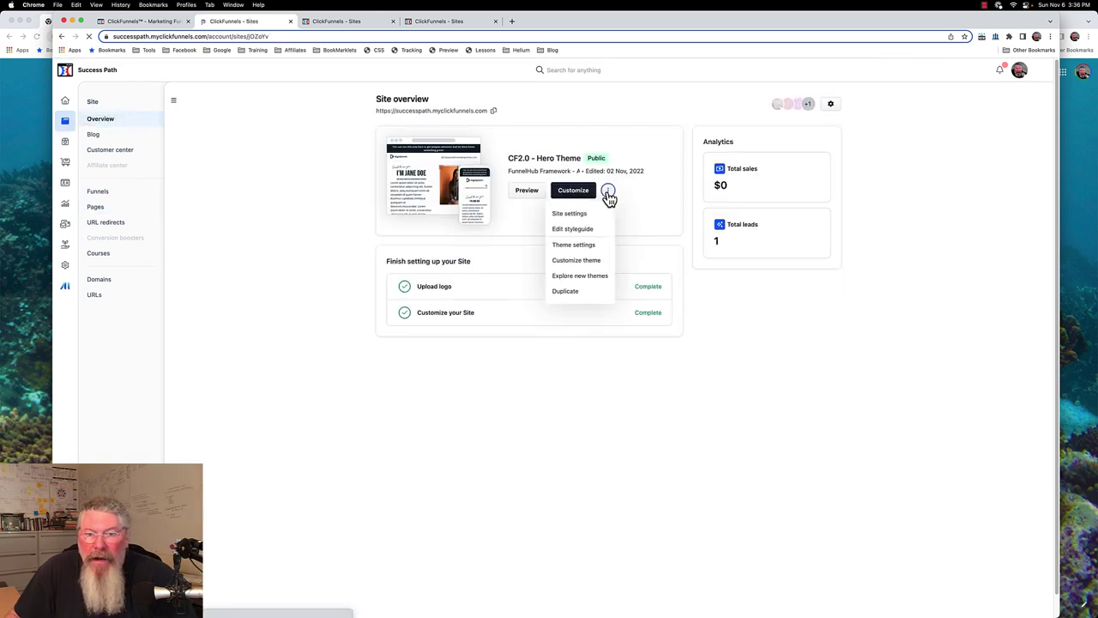
click(574, 246)
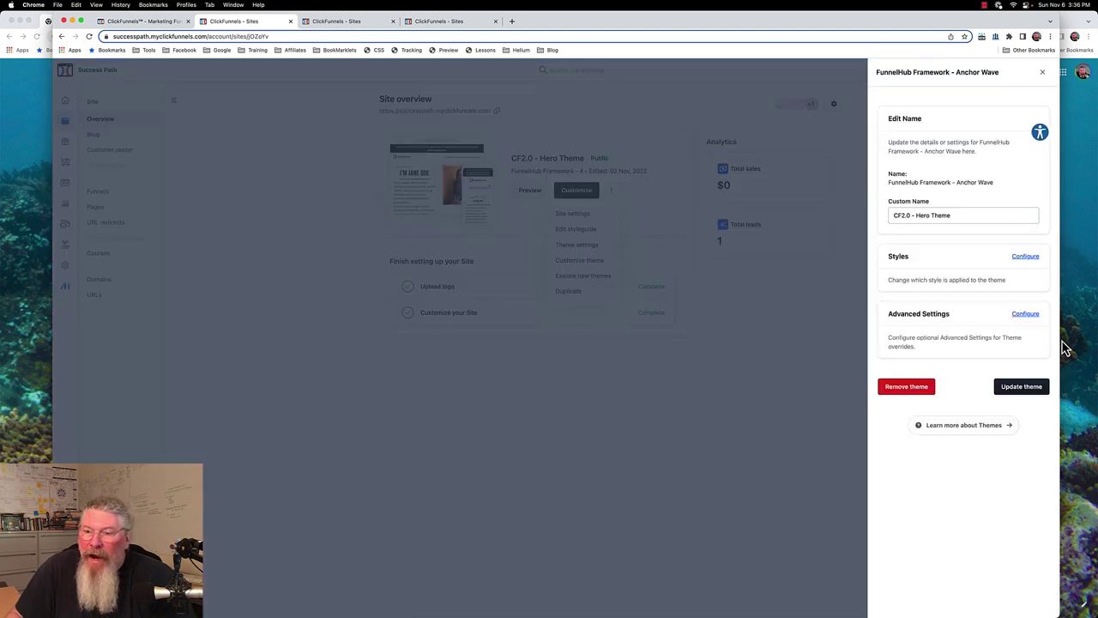
click(1027, 316)
scroll(973, 336, down, 5)
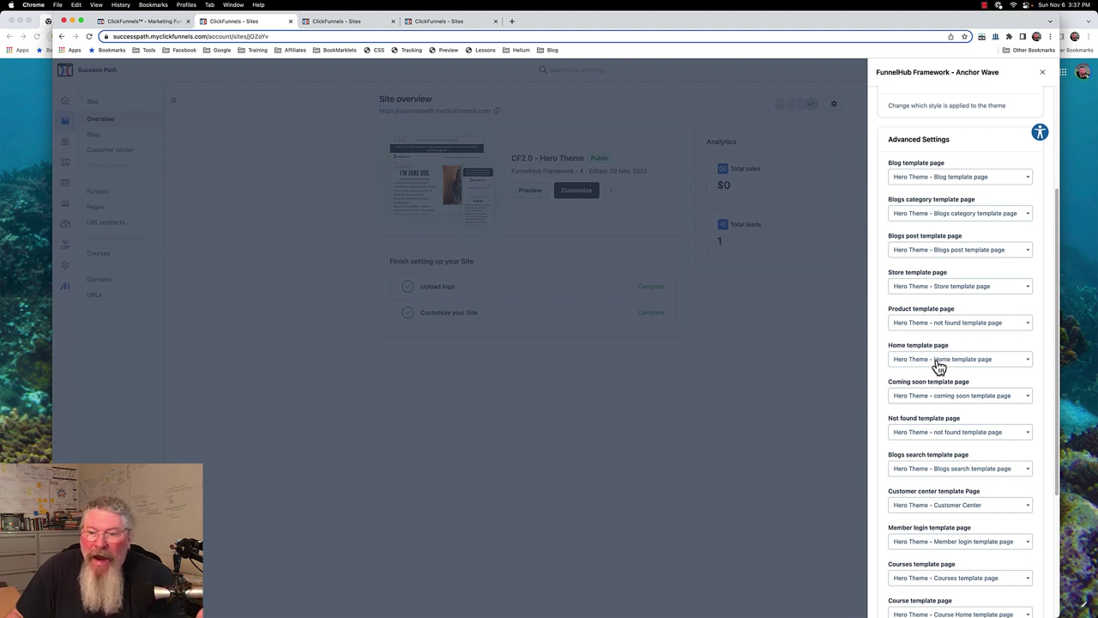
click(939, 364)
scroll(931, 403, down, 2)
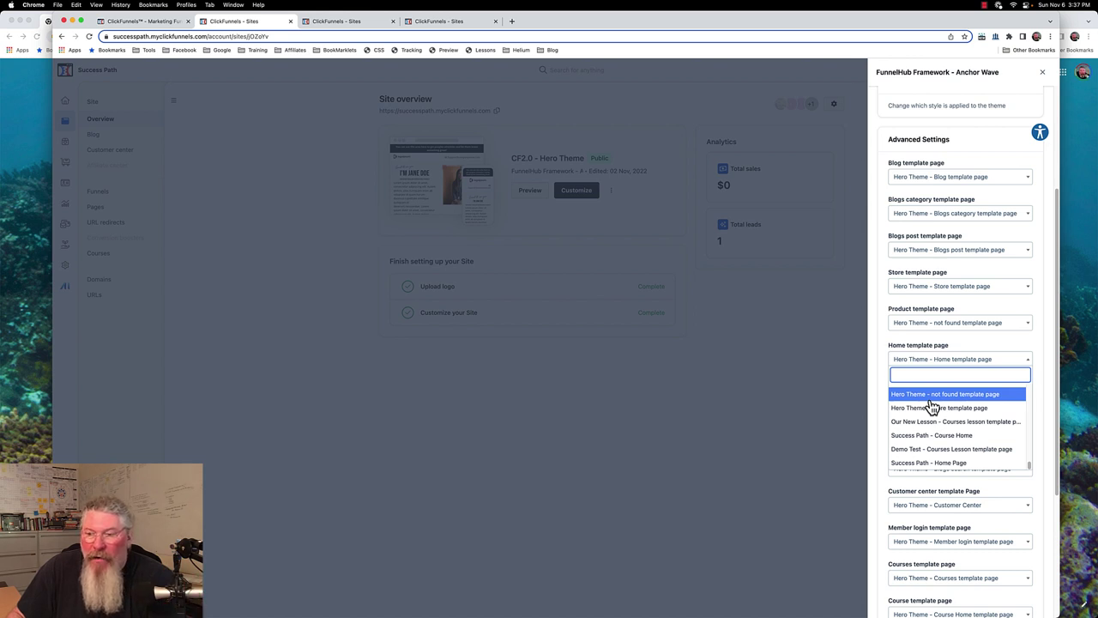
click(934, 463)
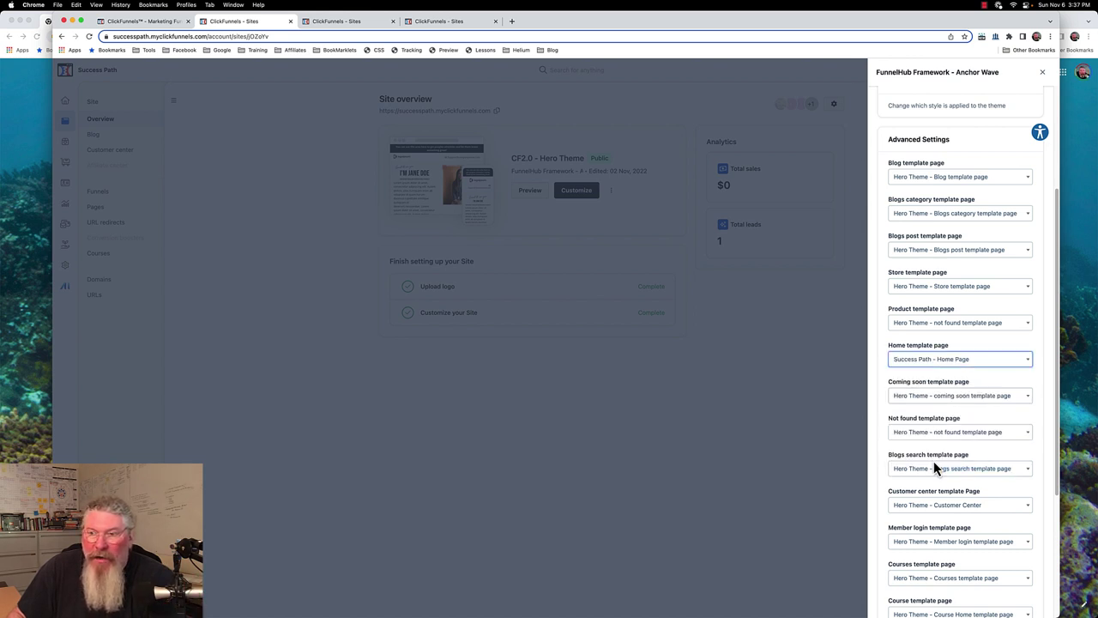
scroll(954, 378, down, 5)
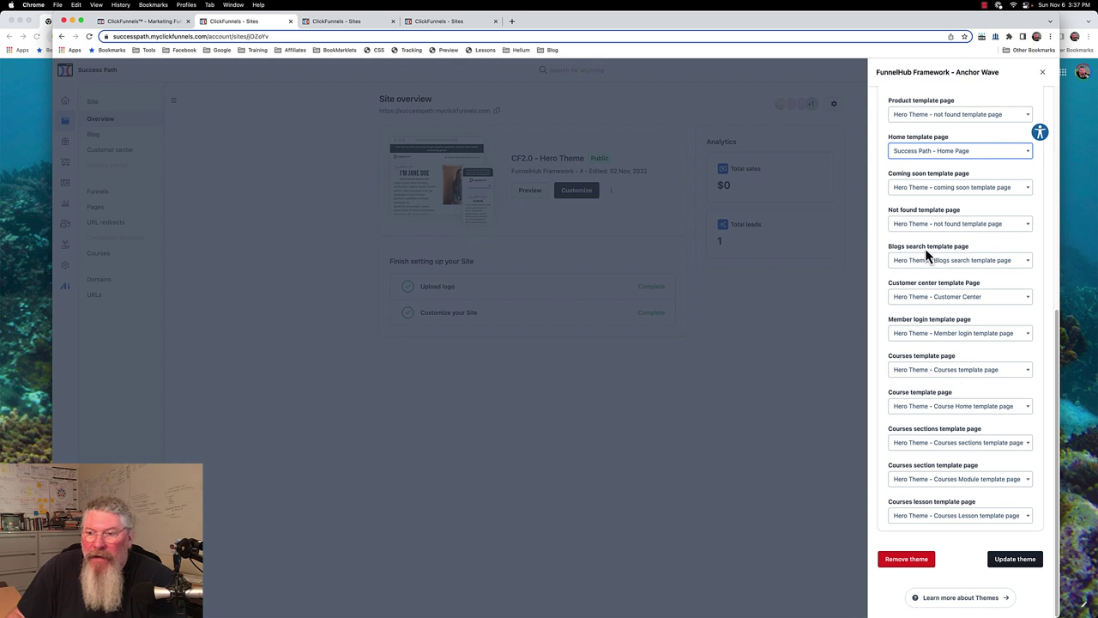
click(1010, 562)
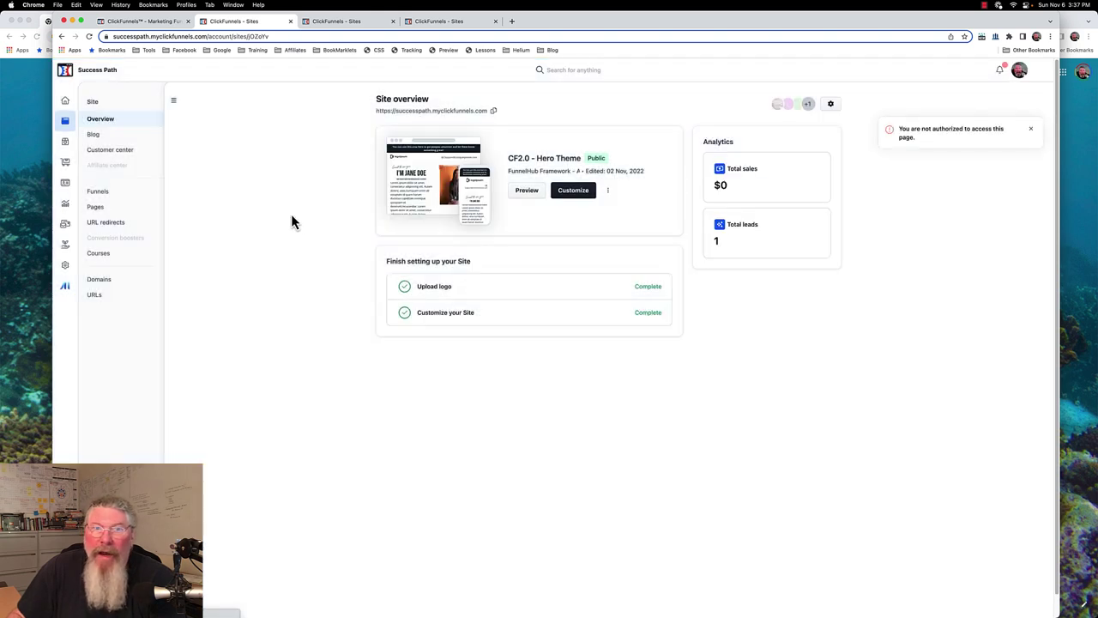
- Reload the site overview and open the site for customization to check which page serves as the home page
click(89, 37)
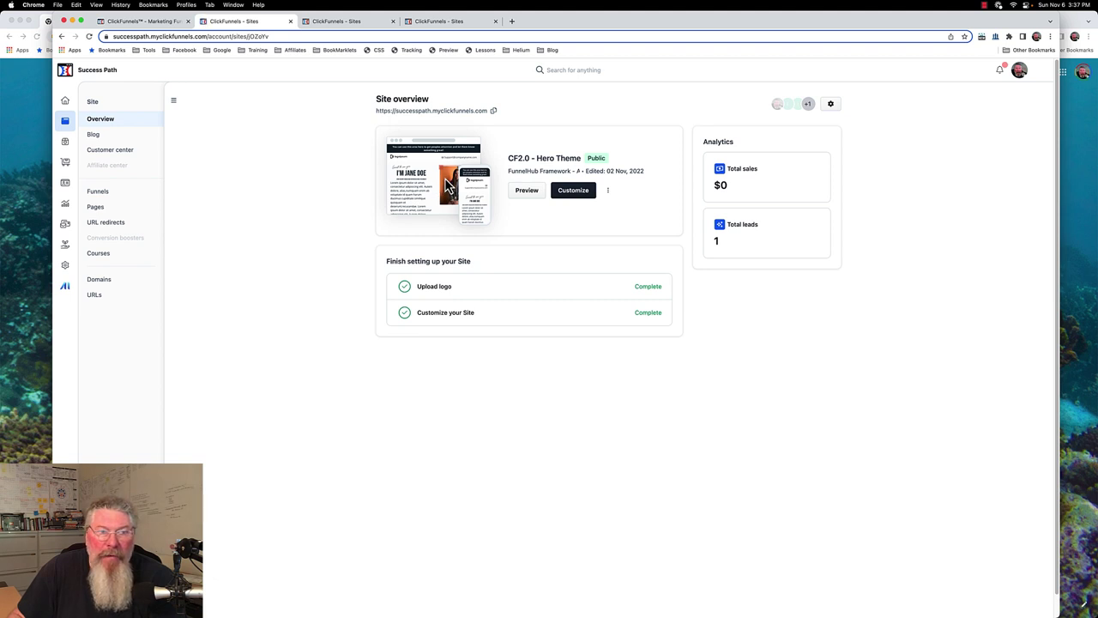
click(568, 196)
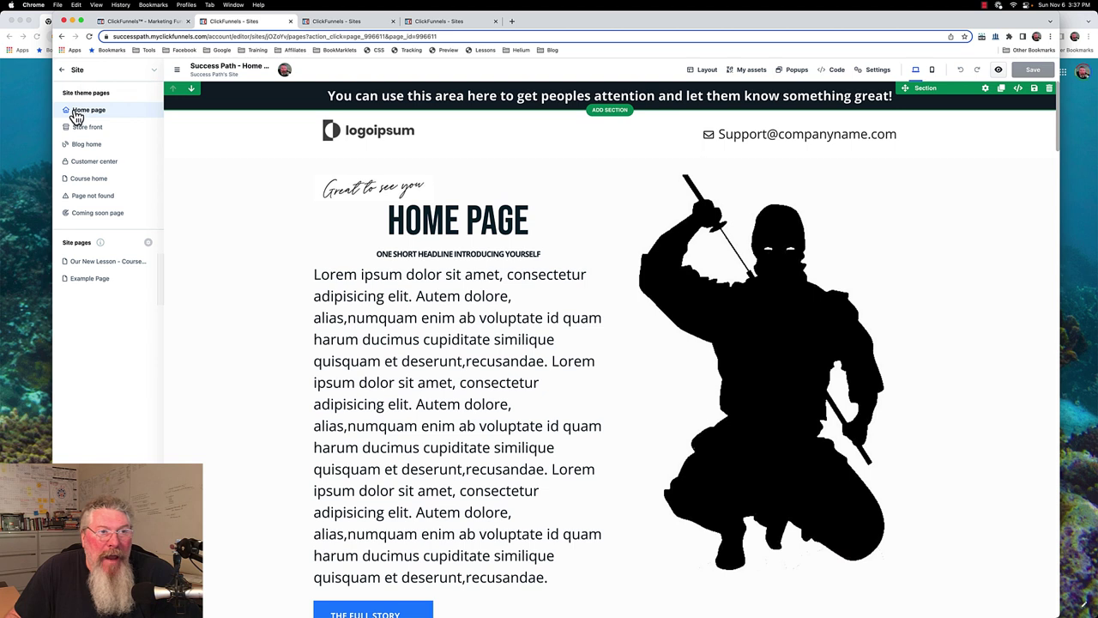
click(61, 72)
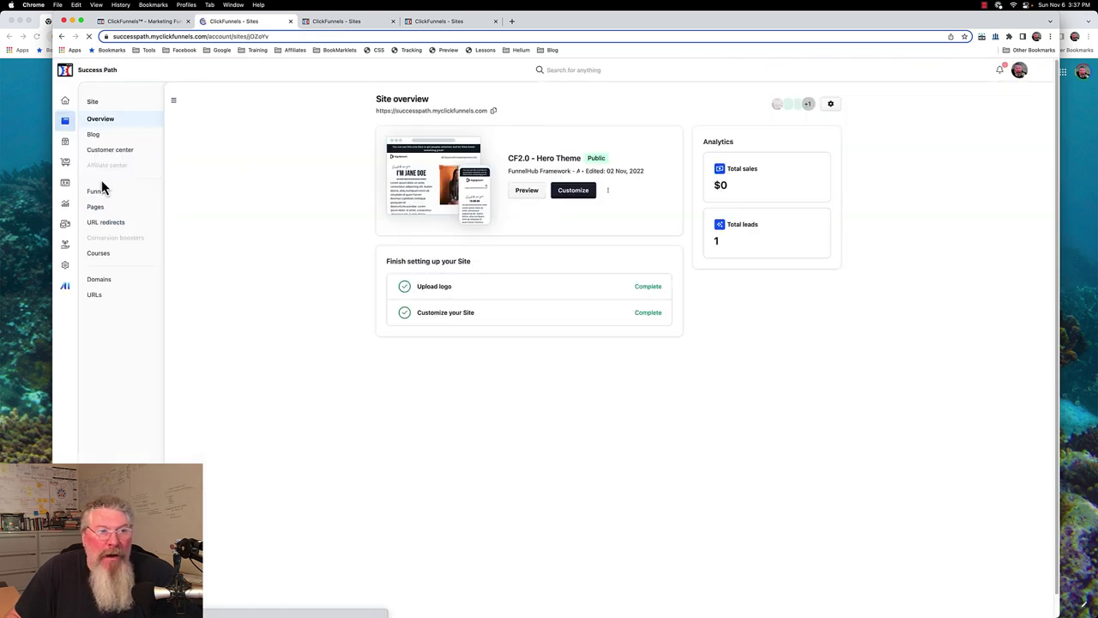
- Examine the standalone, theme, site and funnel page lists to see where the custom home page is filed
click(96, 208)
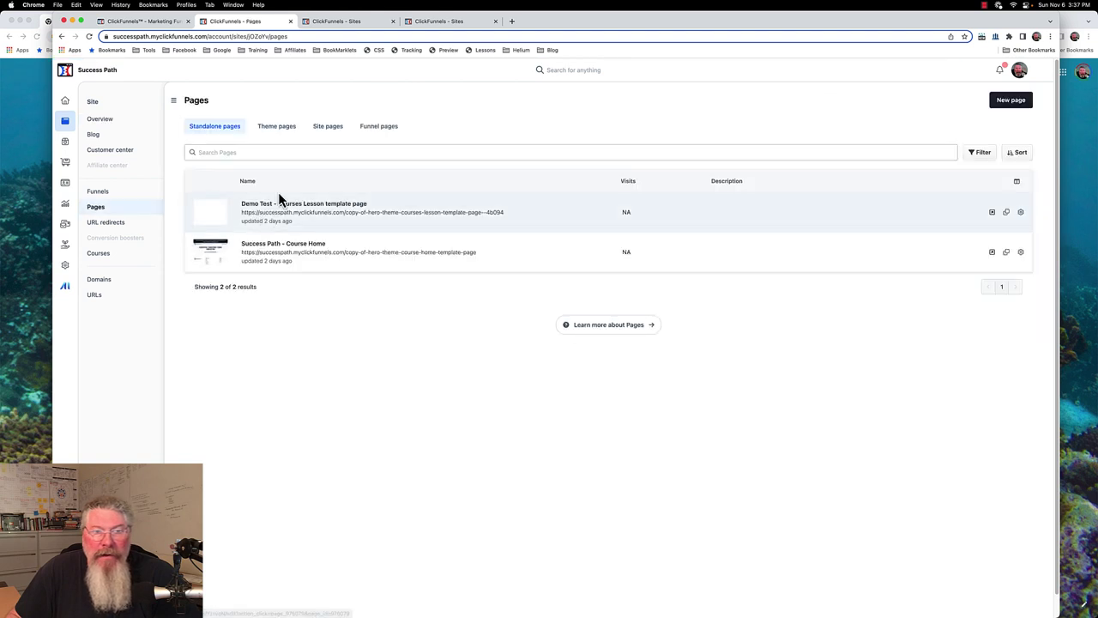
click(279, 129)
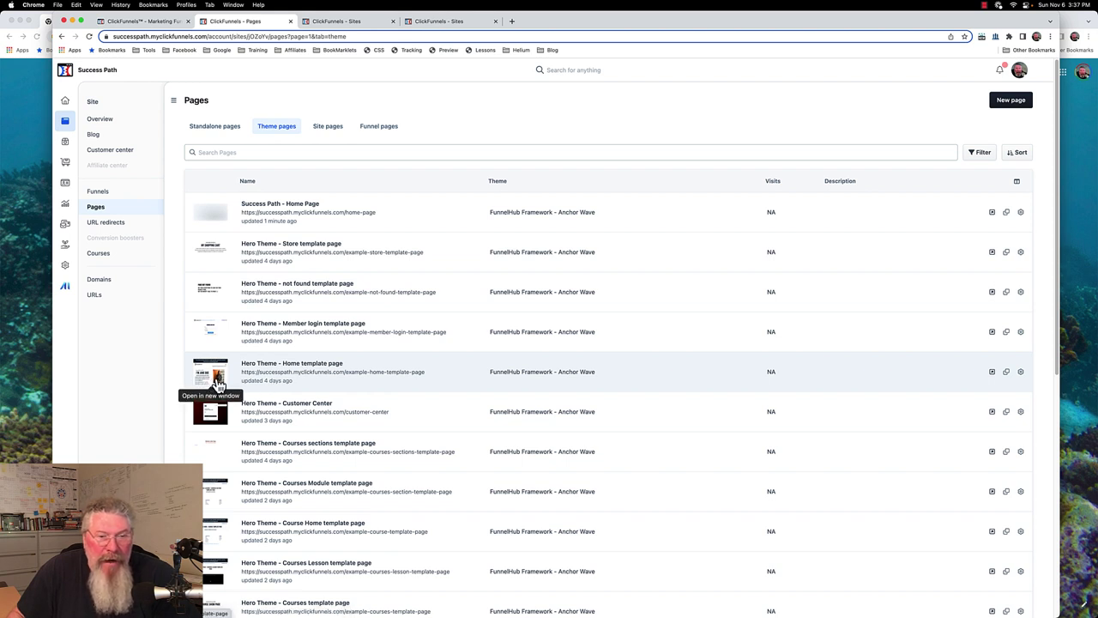
click(226, 134)
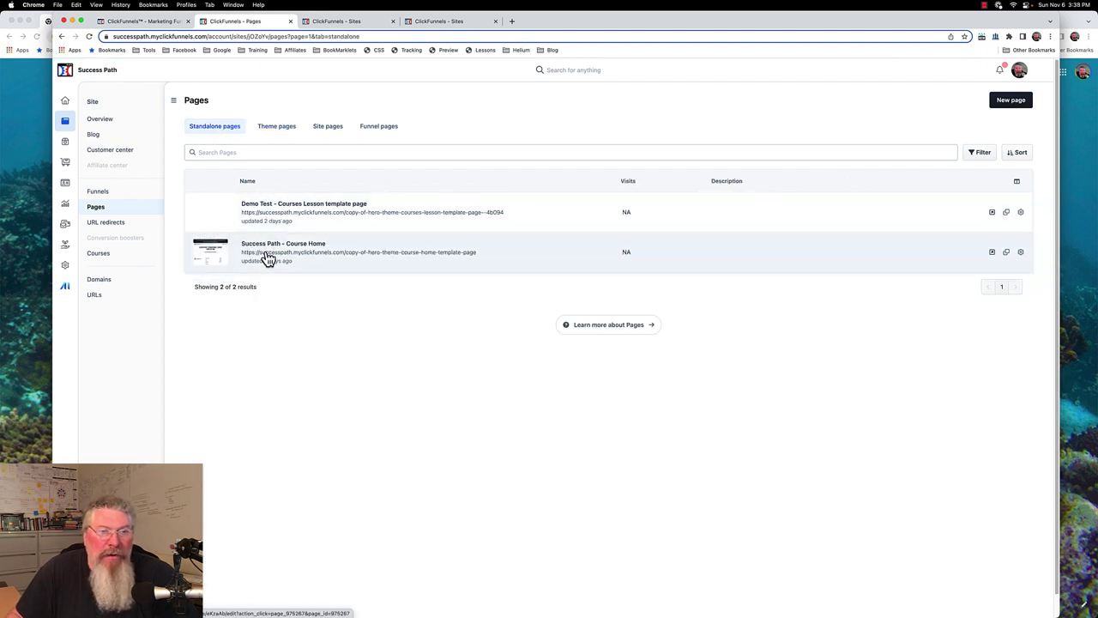
click(330, 135)
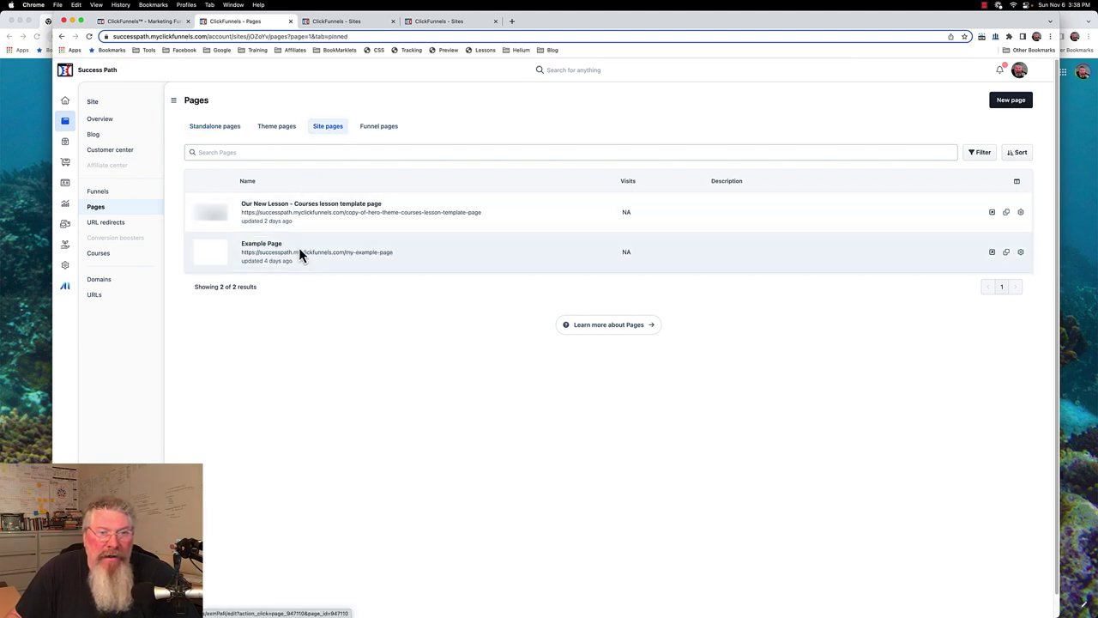
click(384, 133)
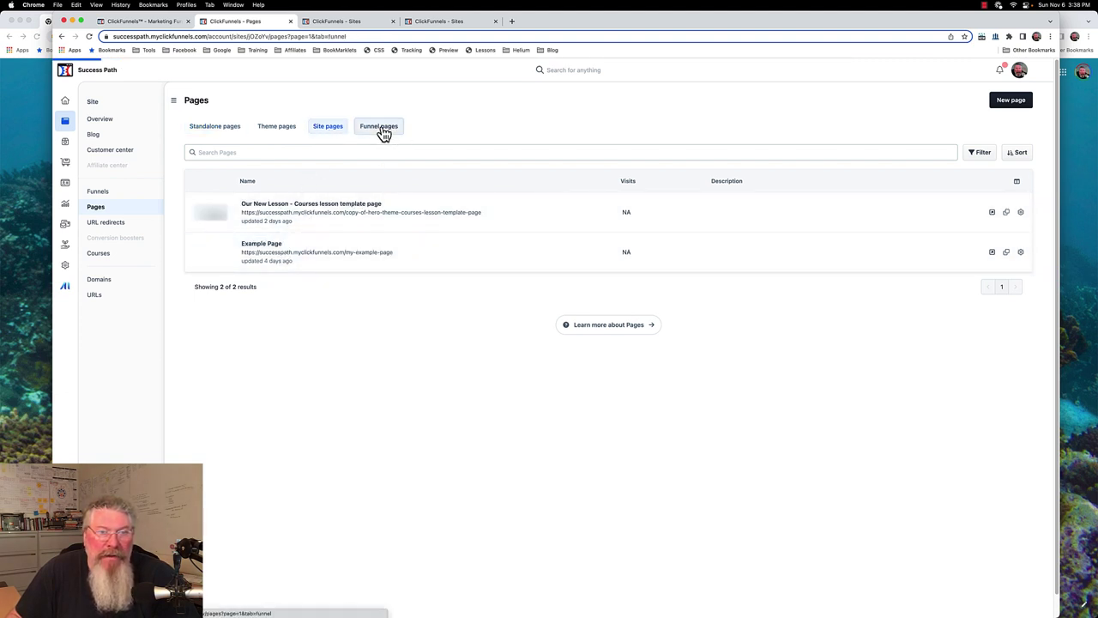
click(276, 133)
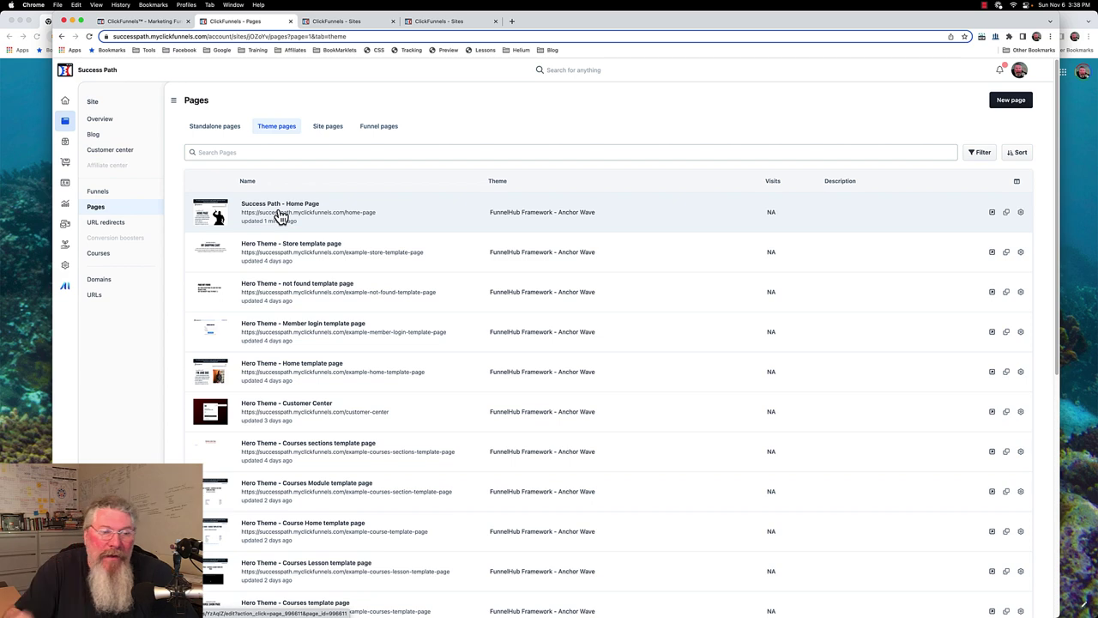
scroll(309, 240, down, 5)
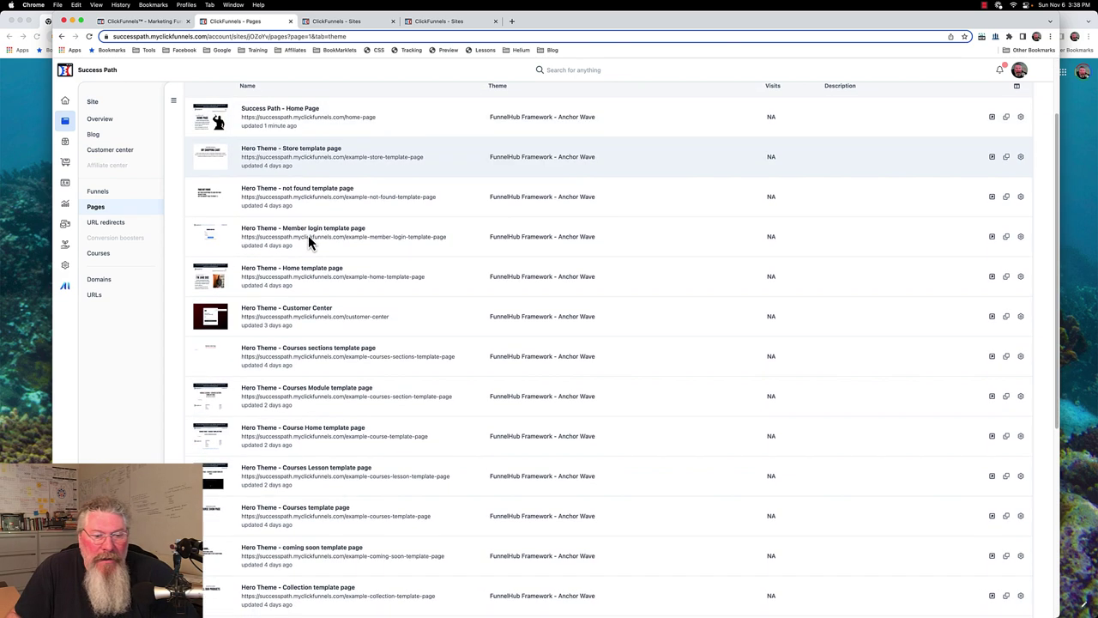
scroll(308, 240, down, 4)
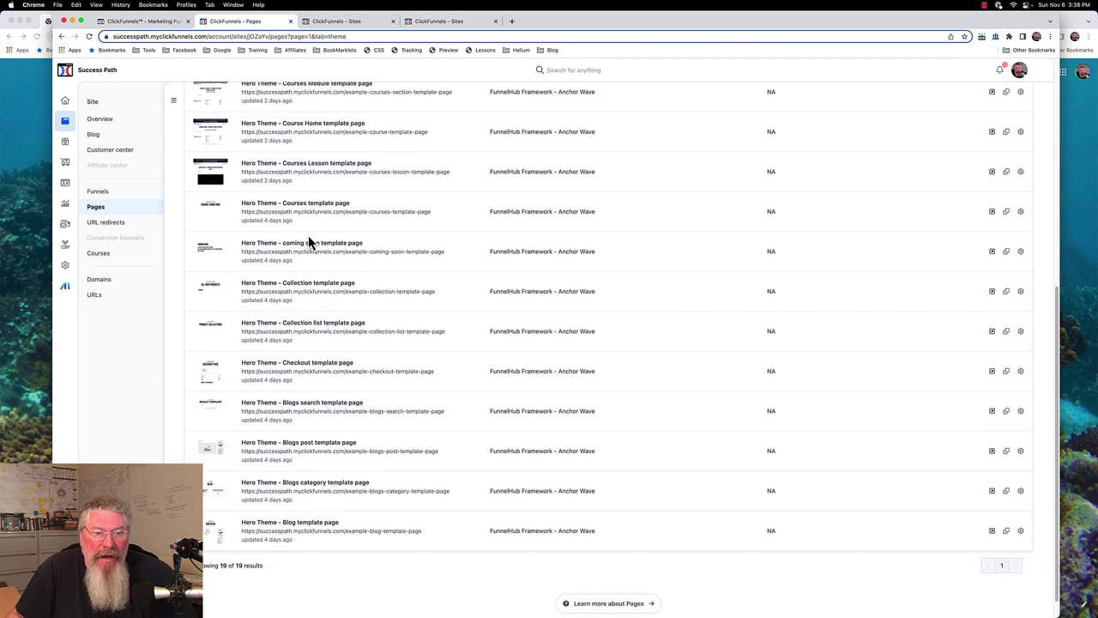
scroll(341, 360, up, 10)
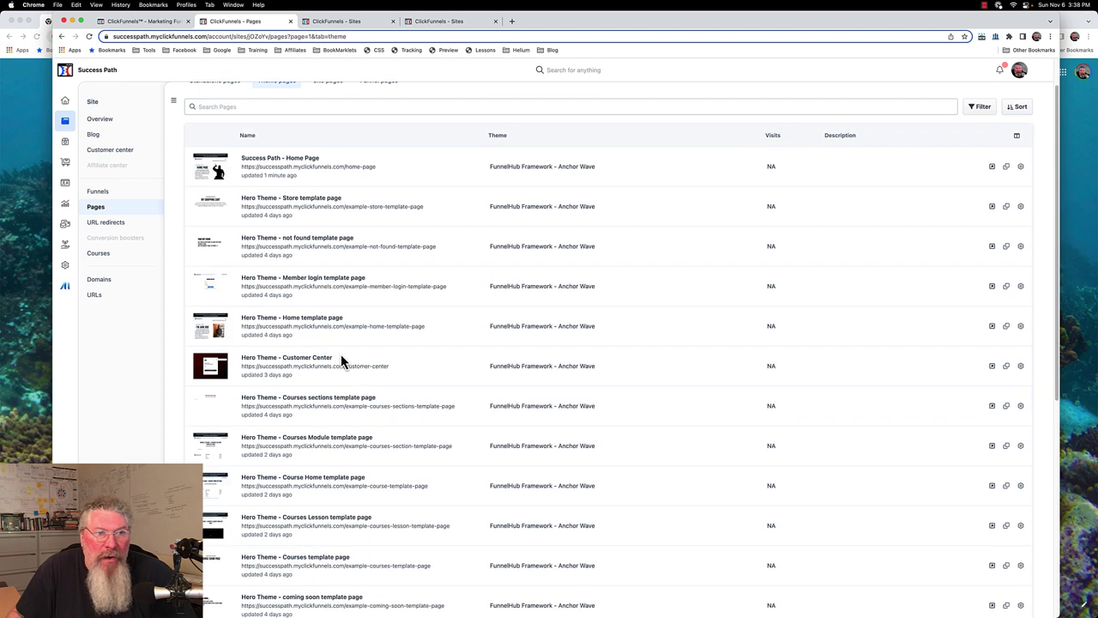
click(220, 133)
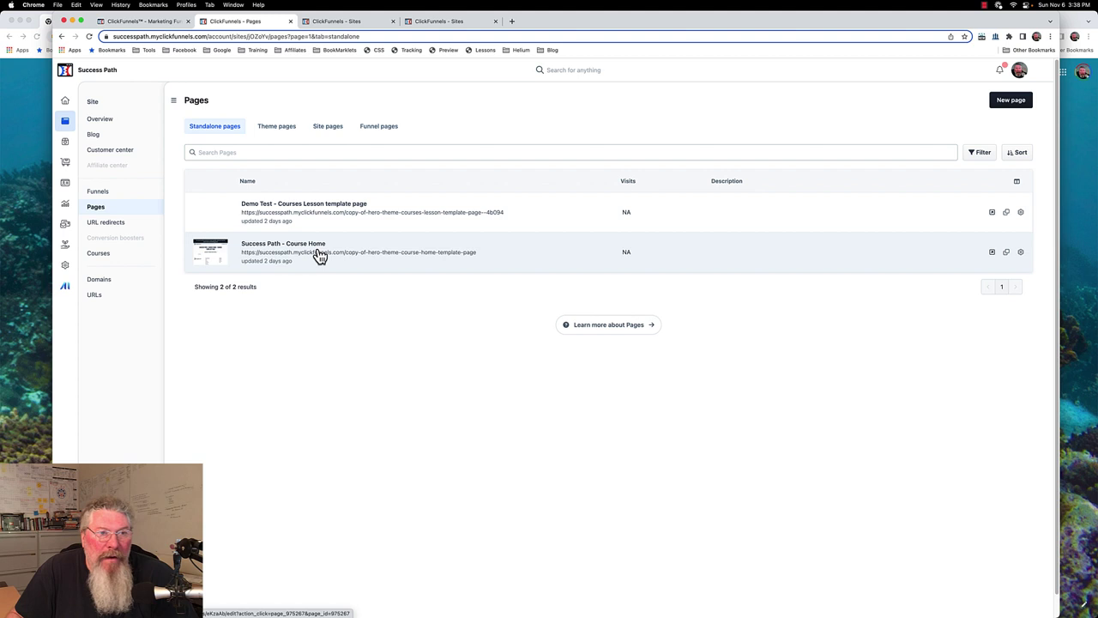
- Choose "Success Path - Course Home" as the Course template page in the Hero Theme's advanced settings
click(65, 122)
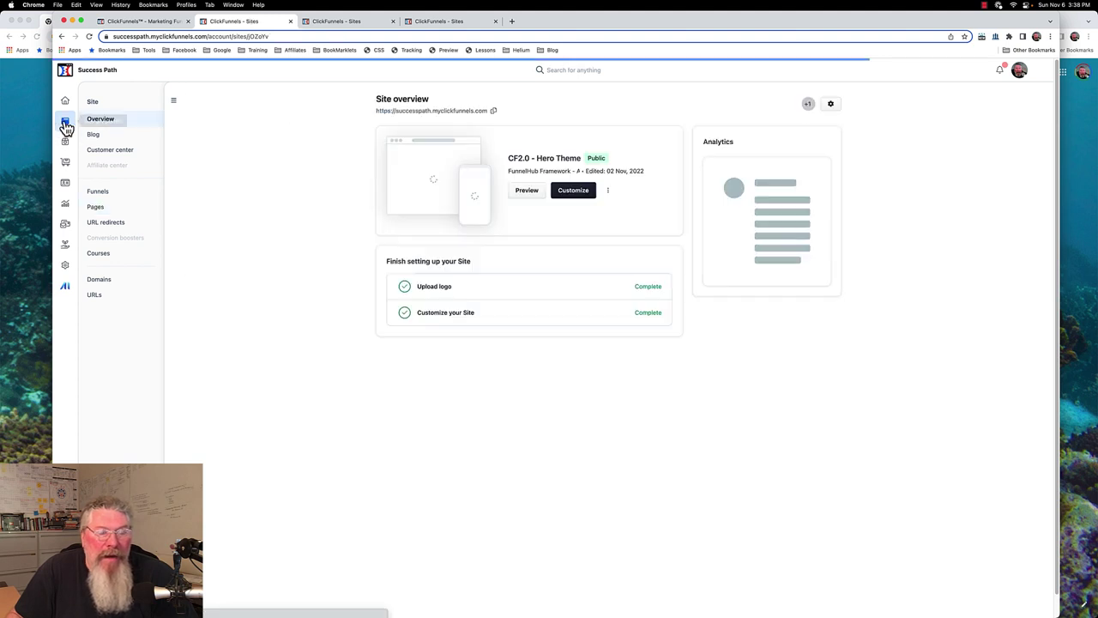
click(608, 190)
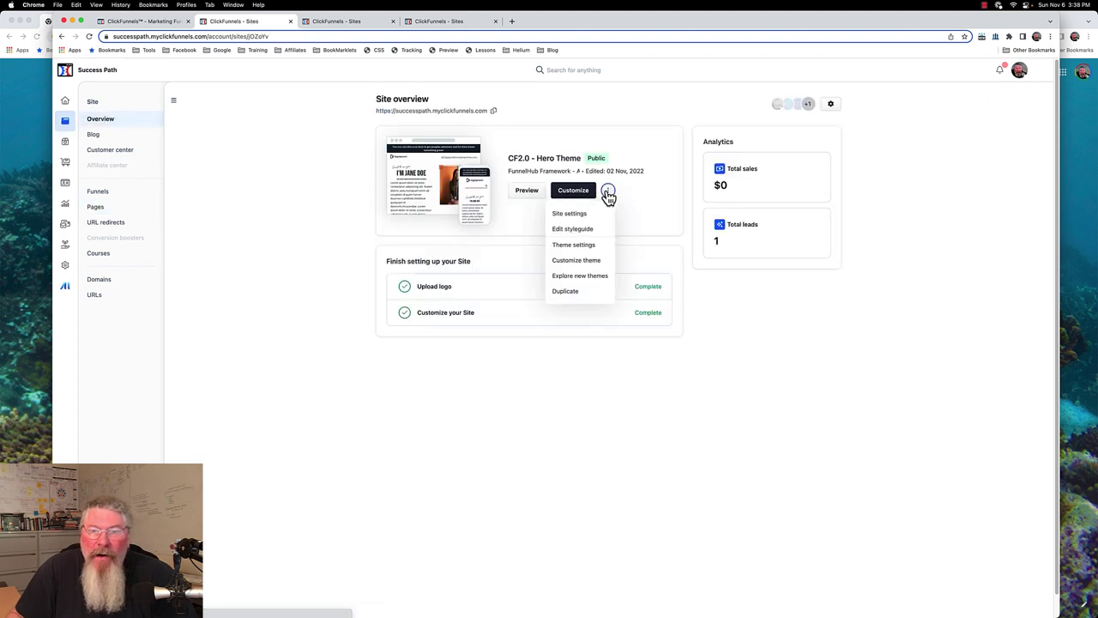
click(577, 247)
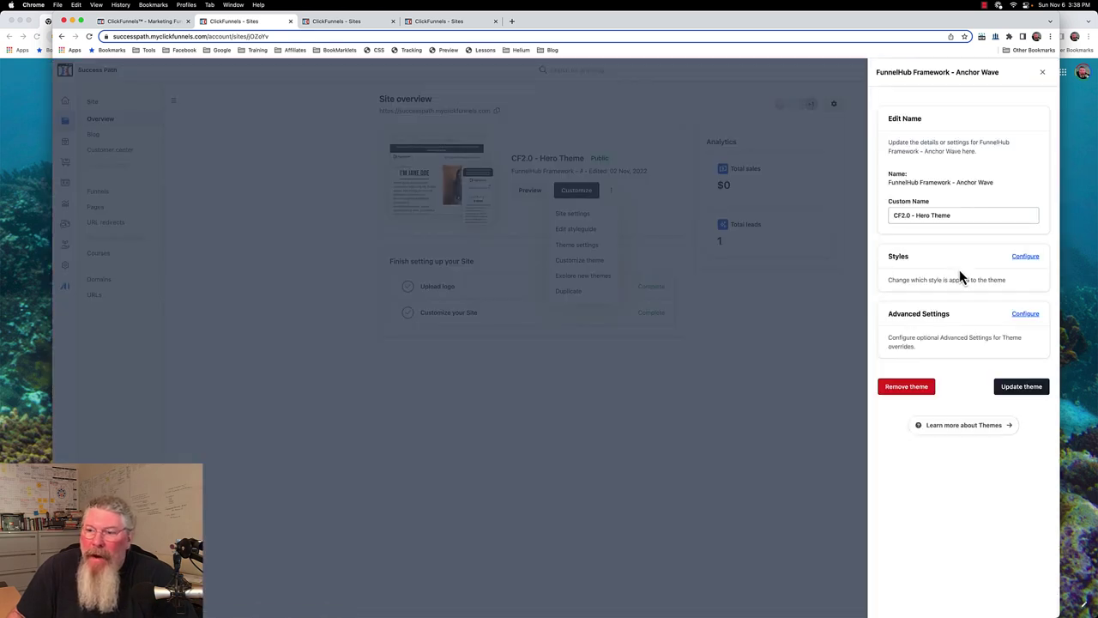
click(1024, 314)
scroll(940, 309, down, 5)
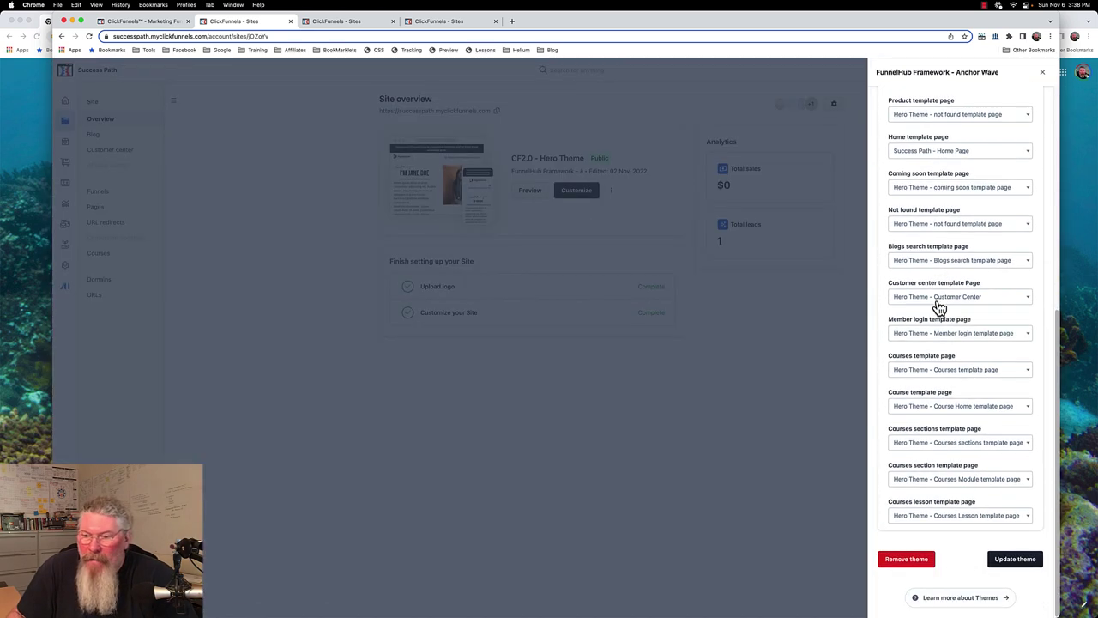
click(959, 410)
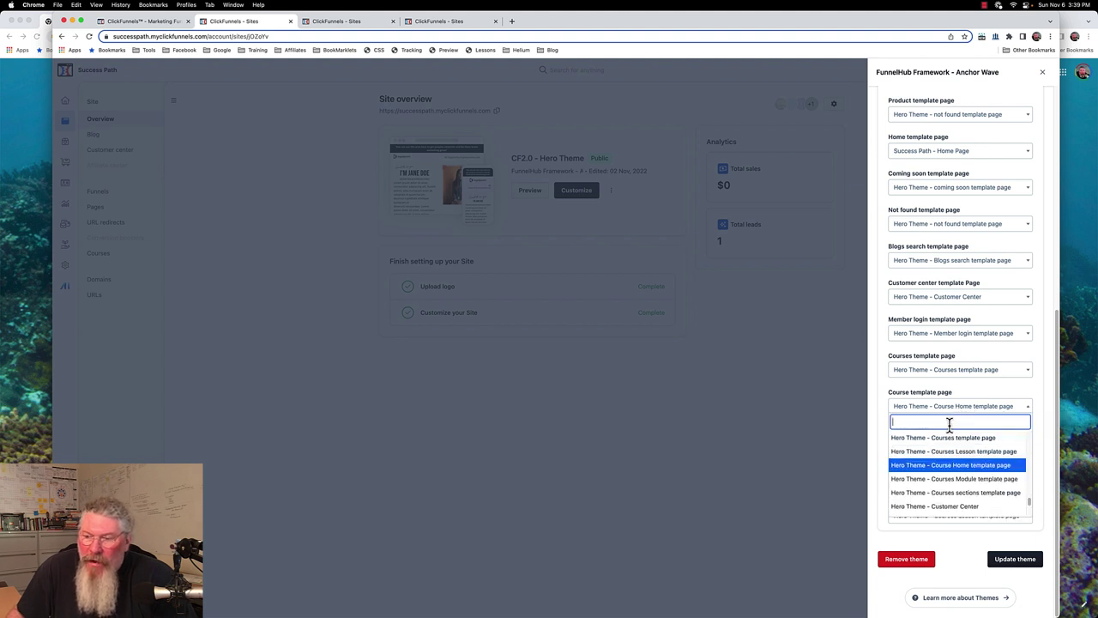
scroll(946, 451, down, 2)
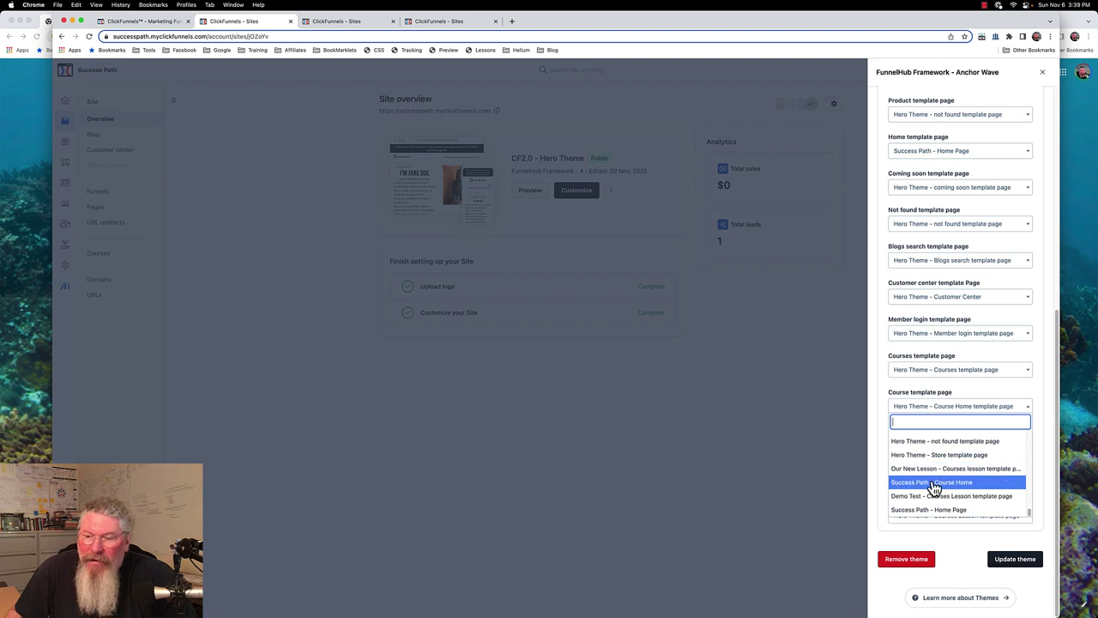
click(933, 483)
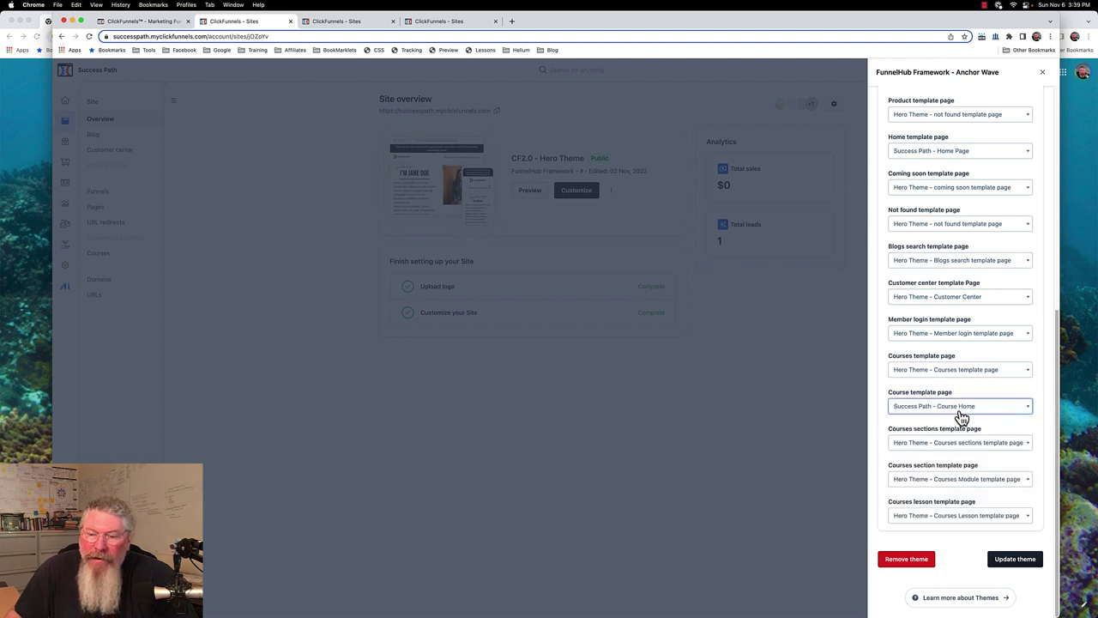
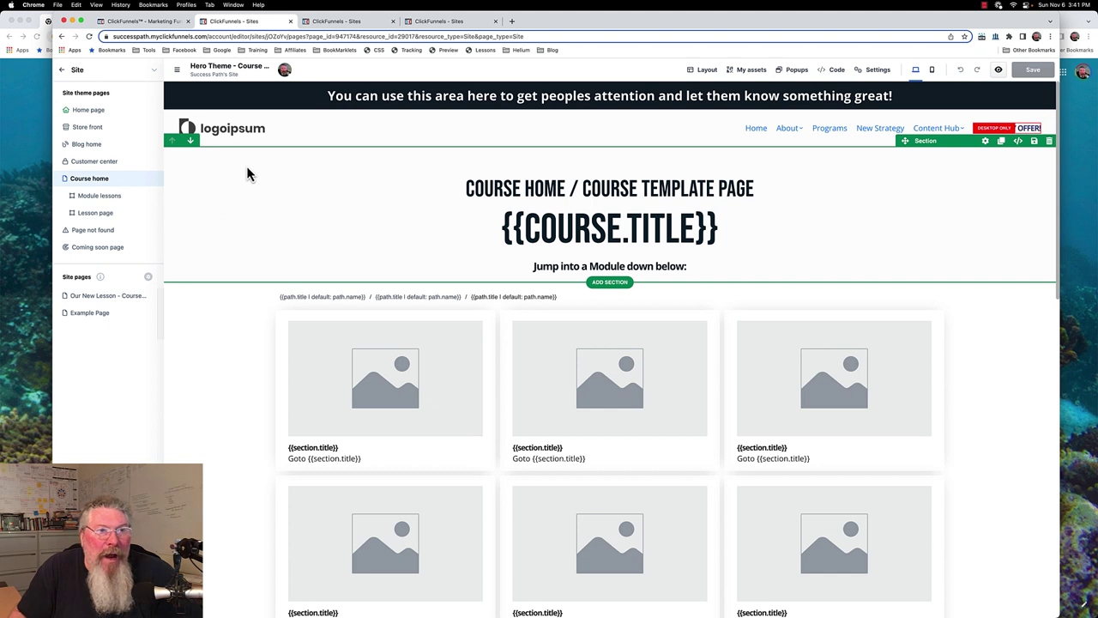
- Examine the standalone, theme and site page lists and compare them with the site pages of the CF 2.0 Ninja Hacks site
click(62, 75)
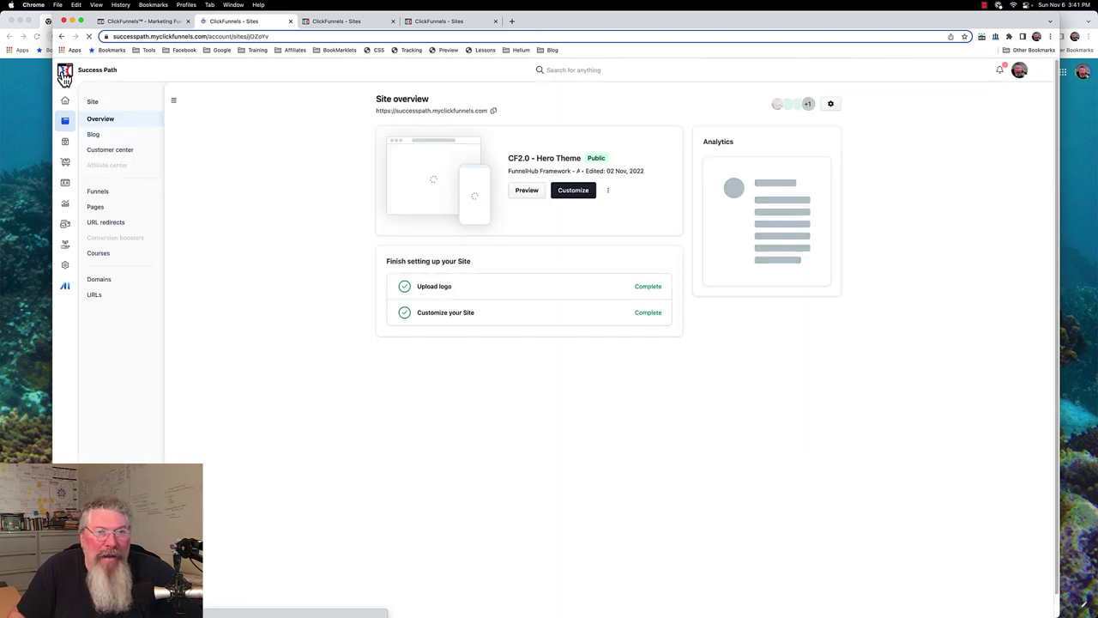
click(94, 209)
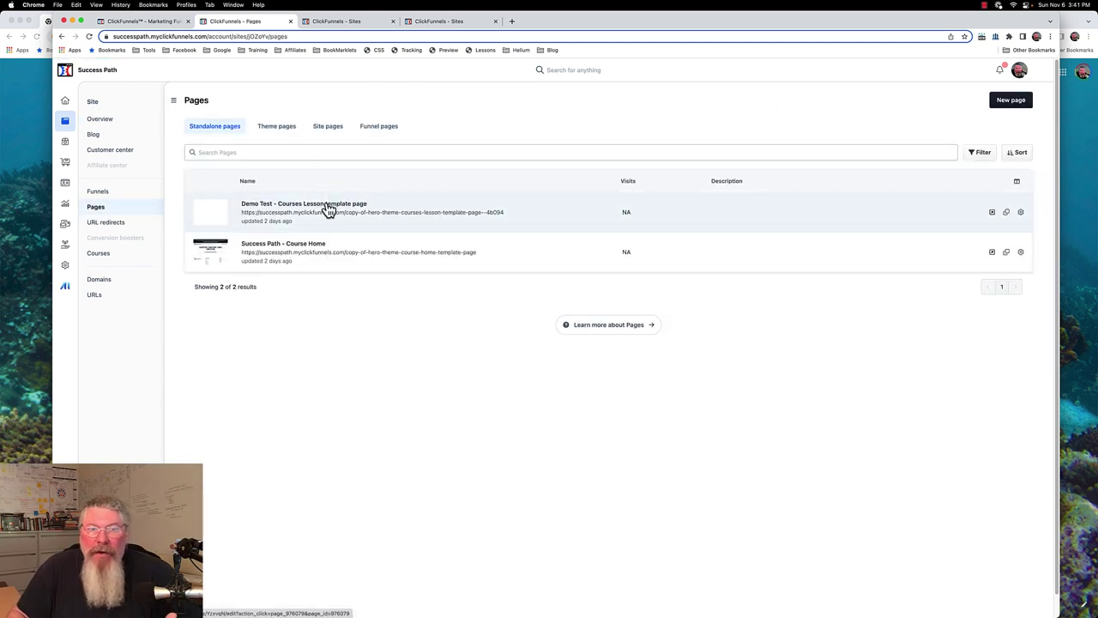
click(273, 131)
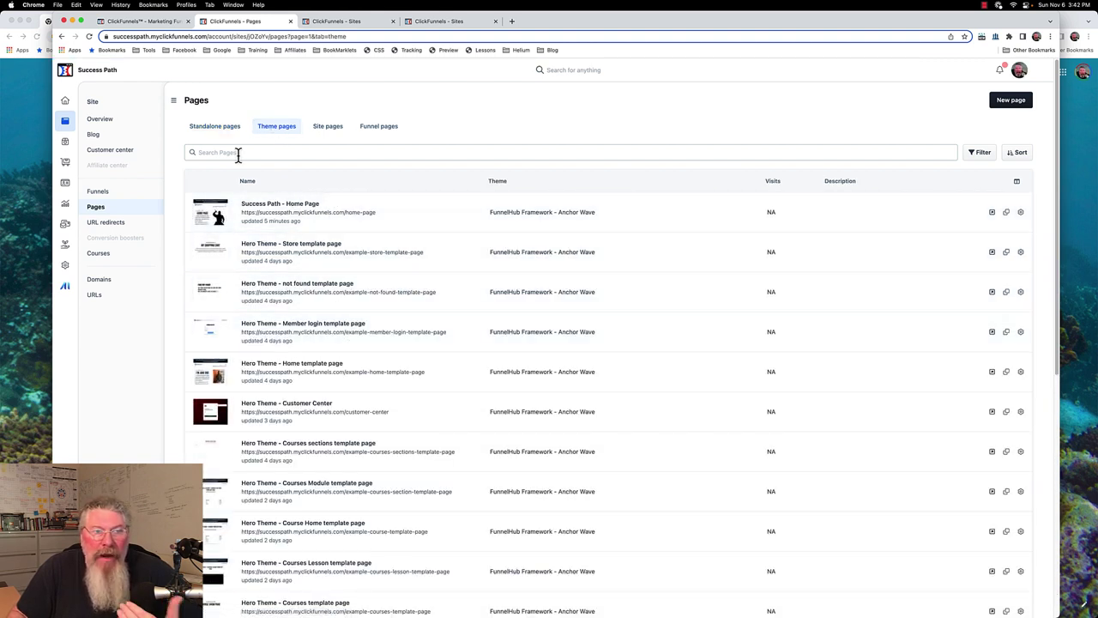
click(217, 129)
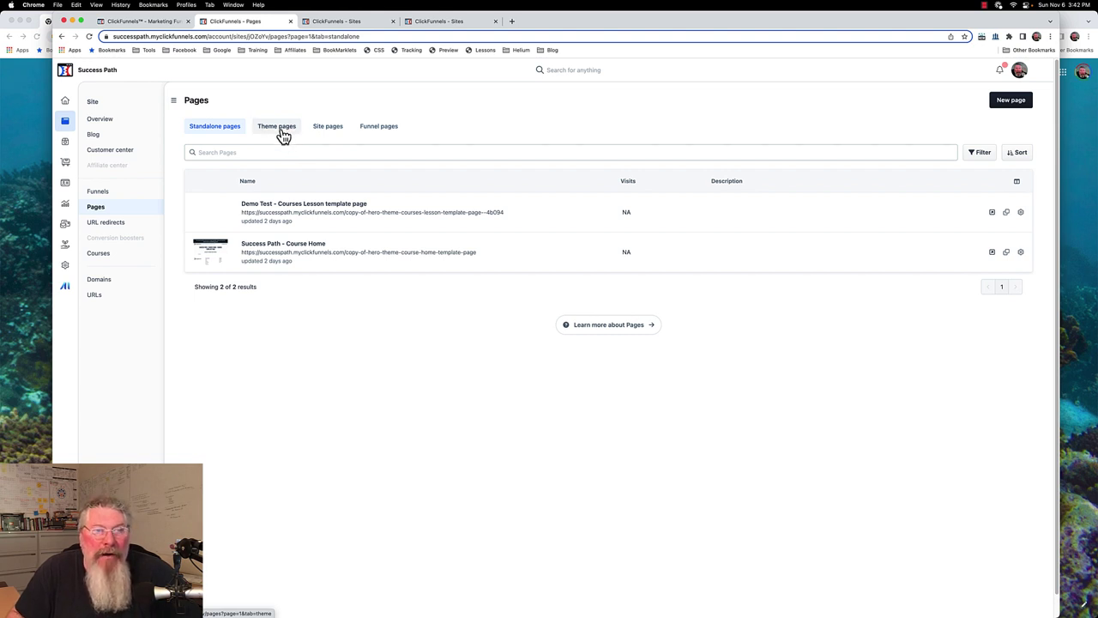
click(330, 131)
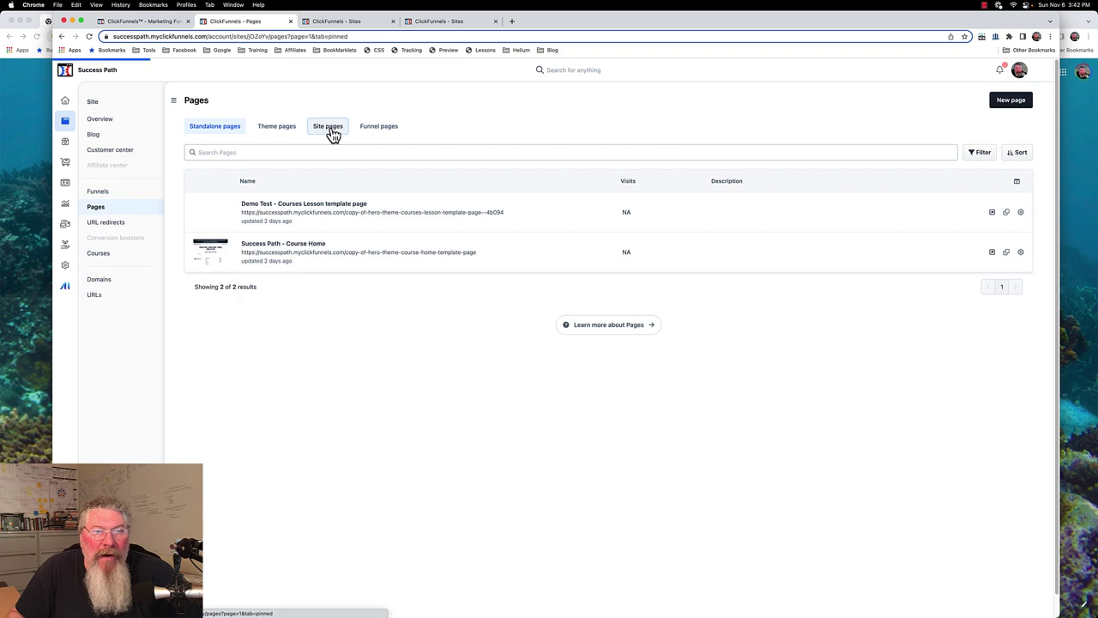
click(441, 22)
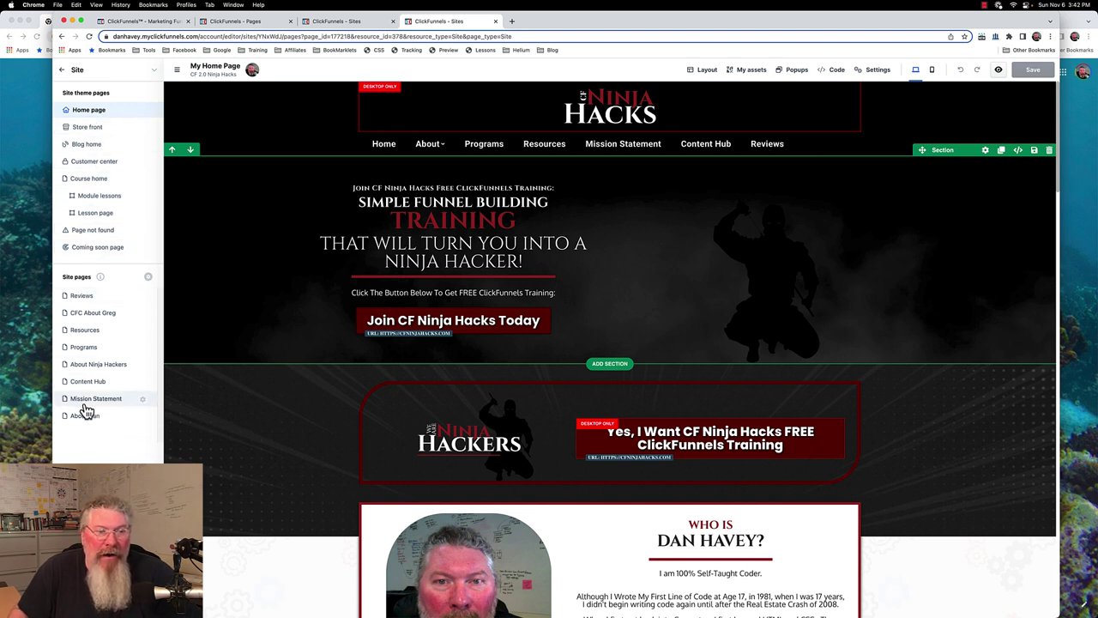
click(248, 24)
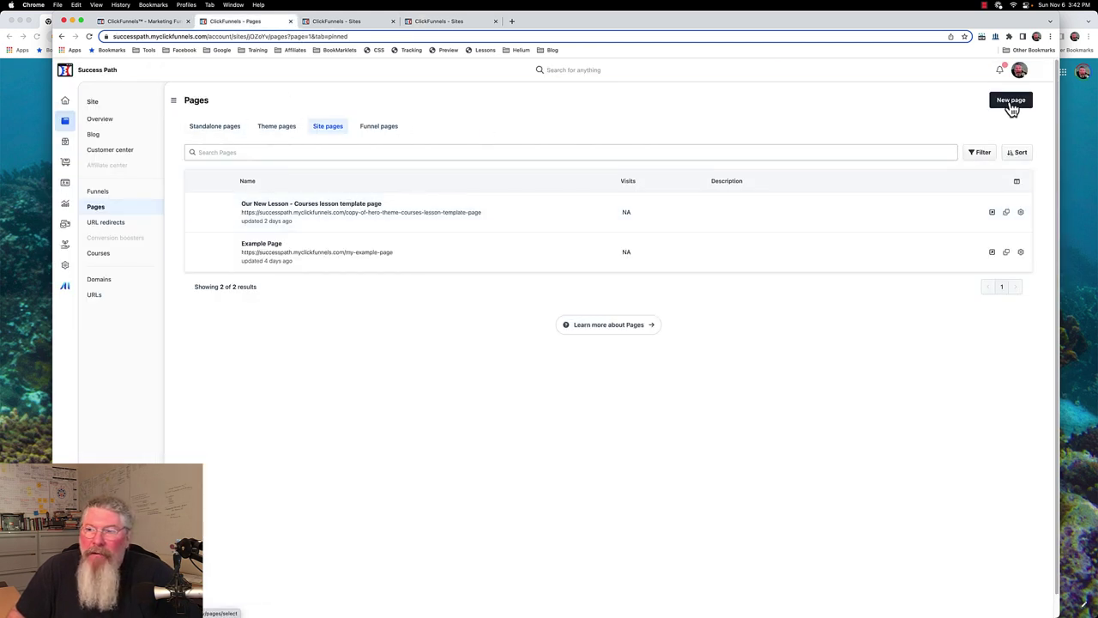
- Create a new page from blank named "Demo StandAlone Page" with the default style
click(997, 103)
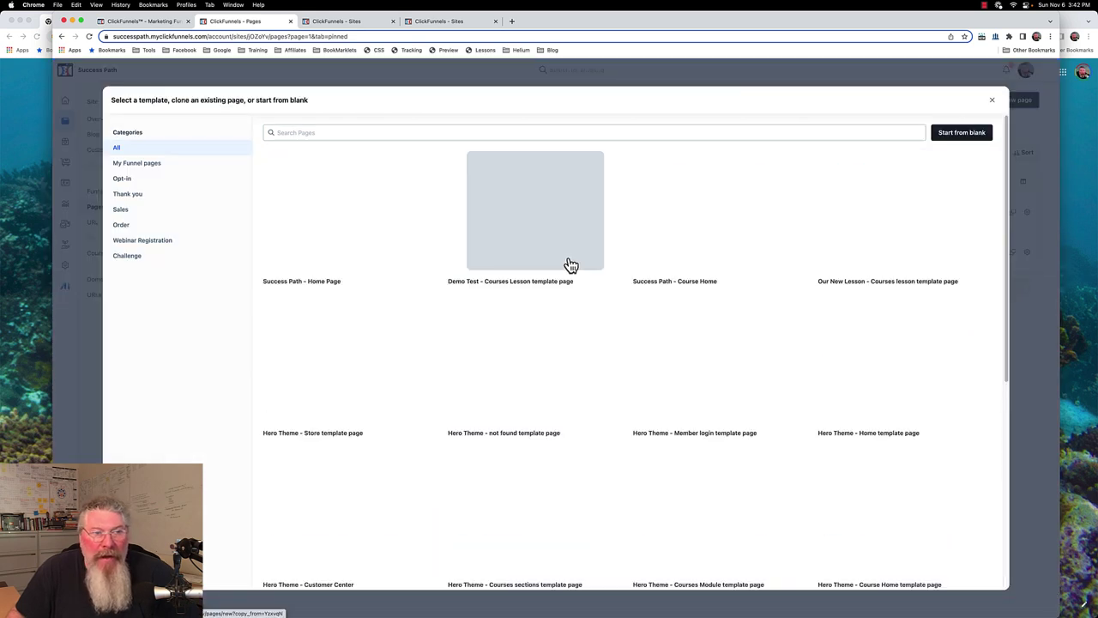
click(959, 135)
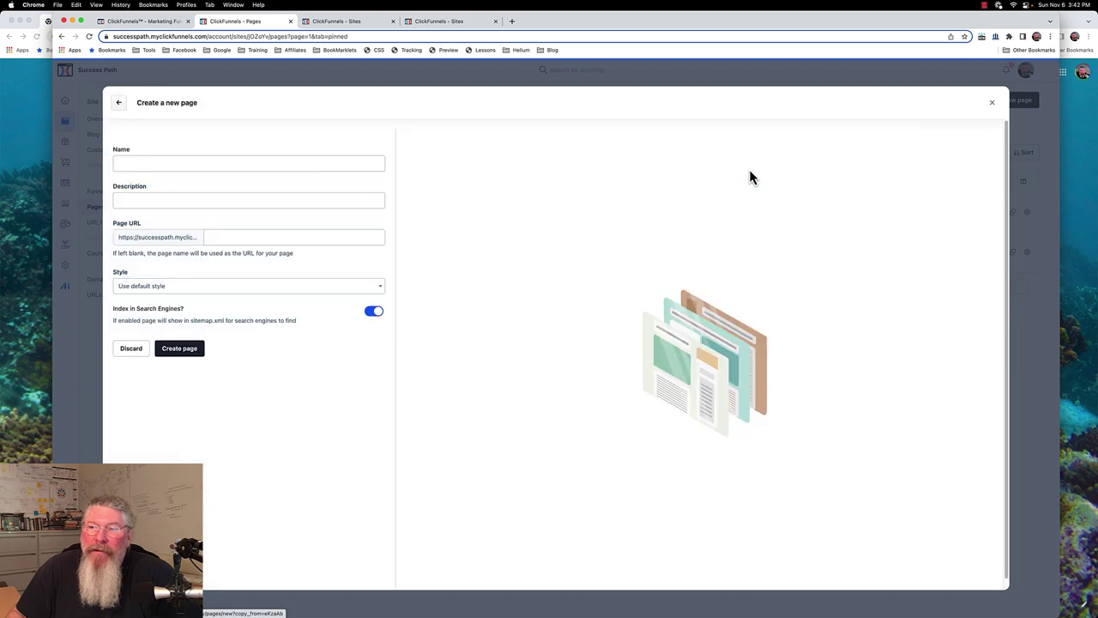
click(245, 163)
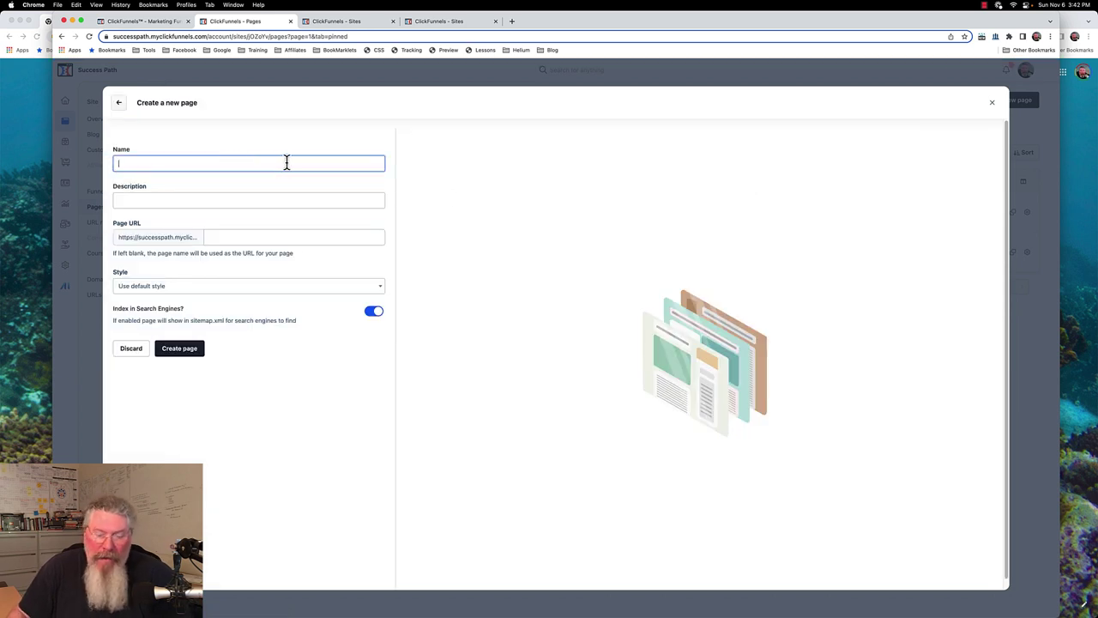
text(D)
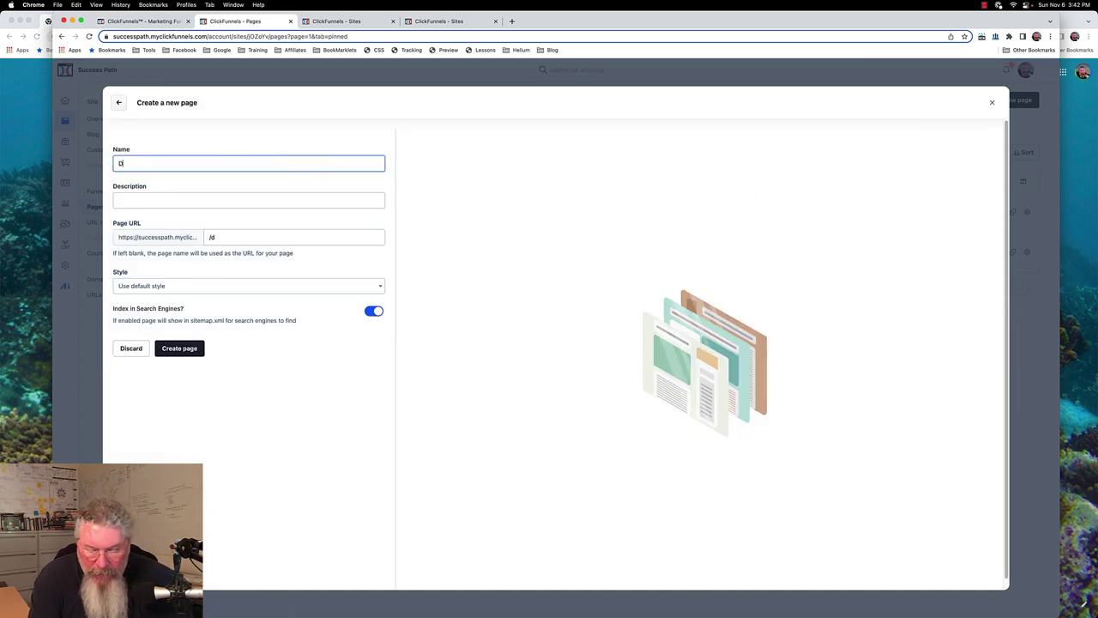
text(emo S)
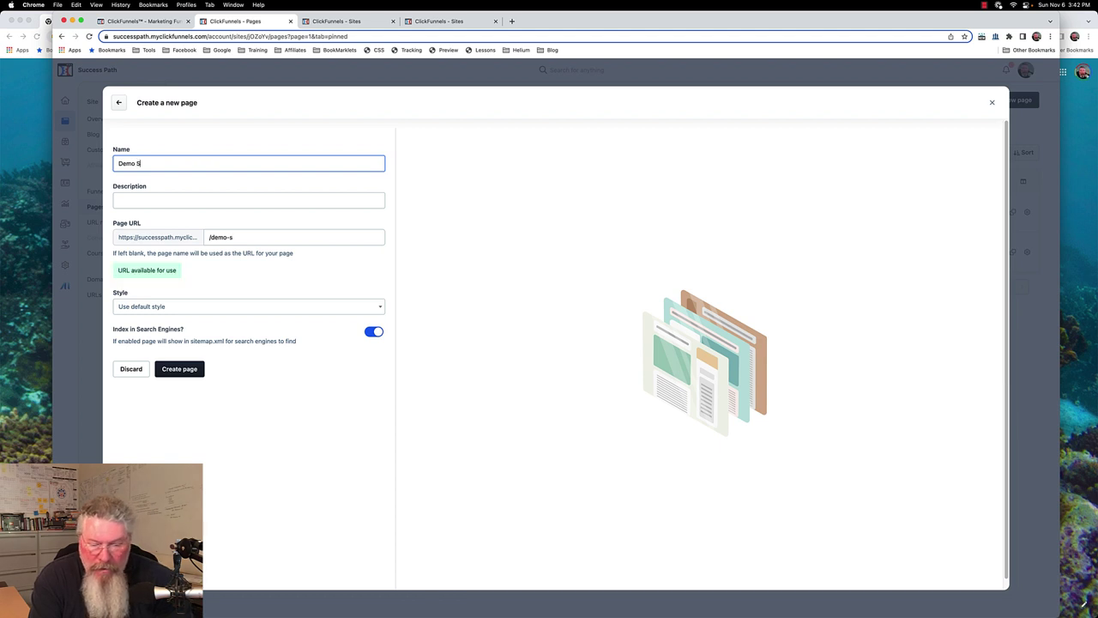
text(tandAlone)
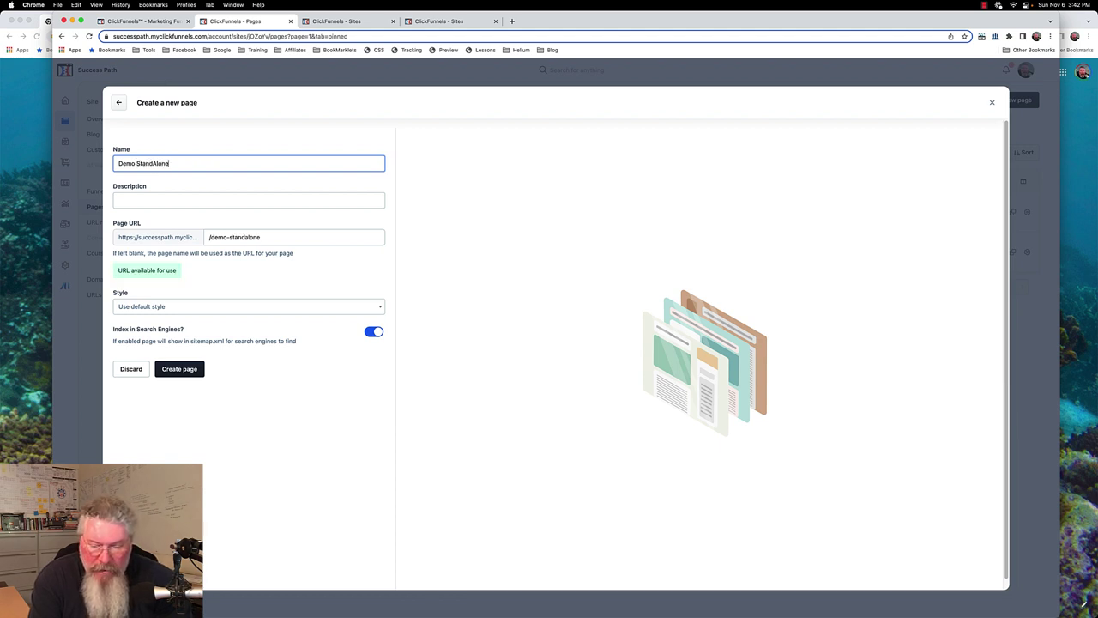
text( Page)
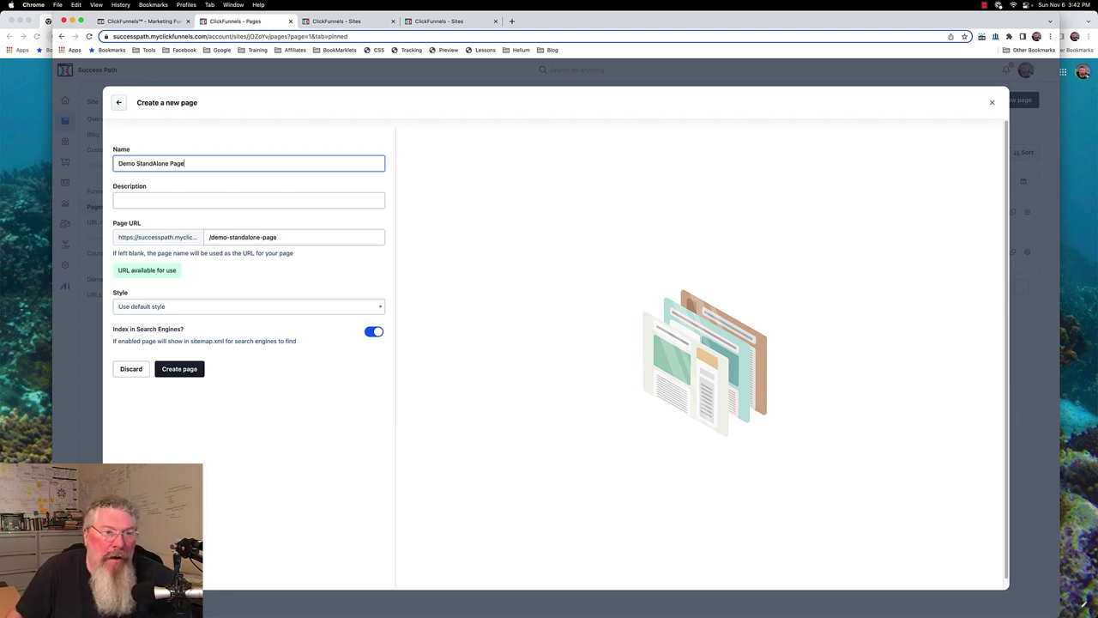
click(235, 310)
click(235, 311)
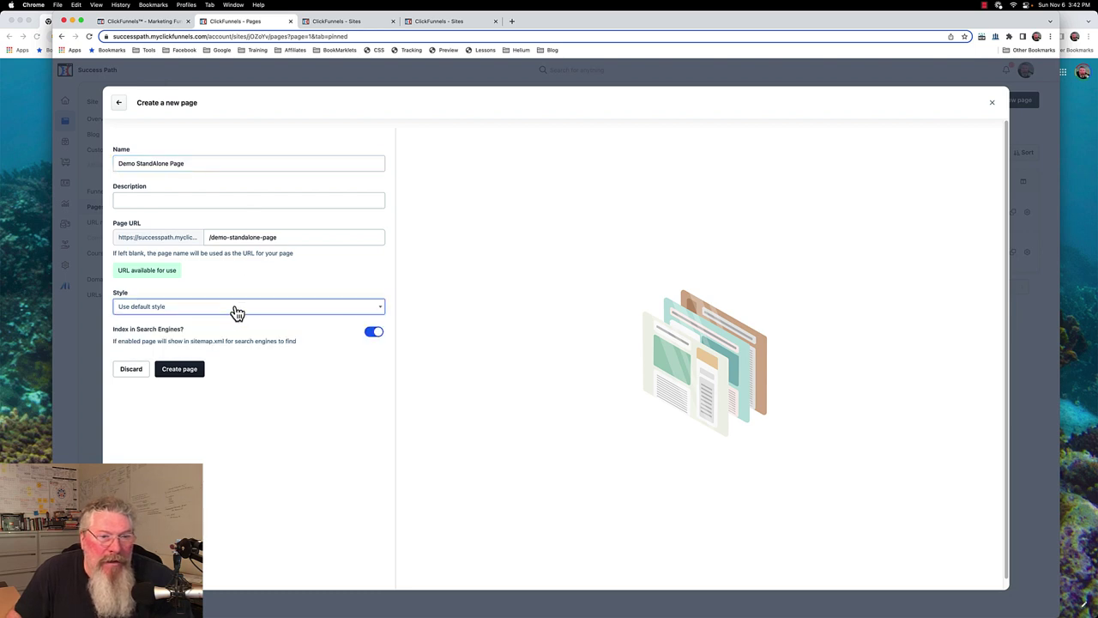
click(181, 374)
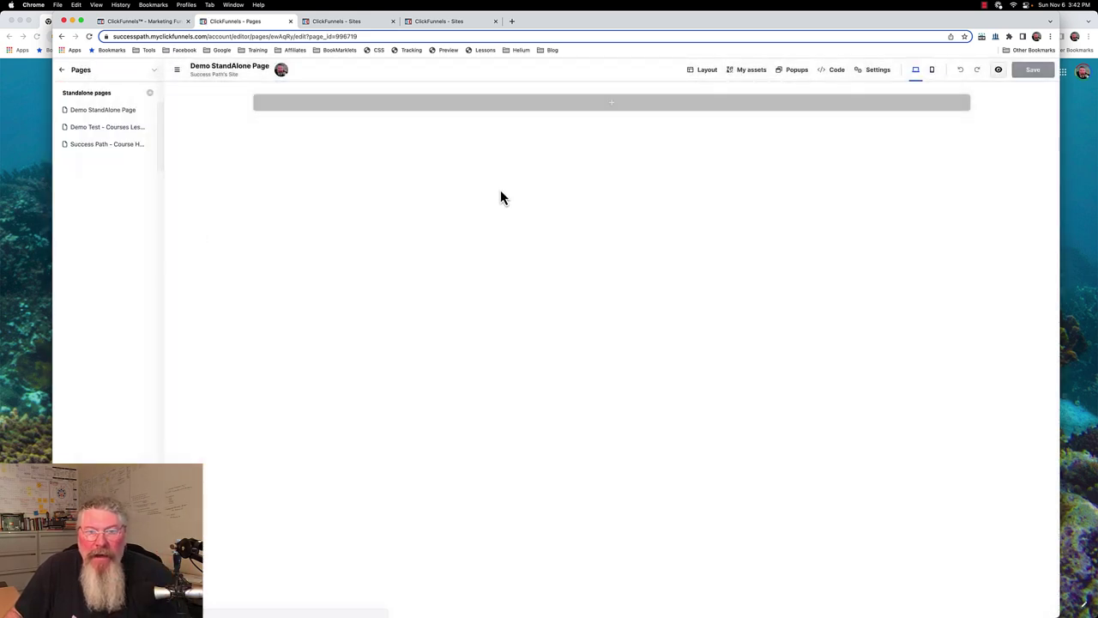
- Add a one-column row with a headline to the empty Demo StandAlone Page
click(608, 104)
click(880, 161)
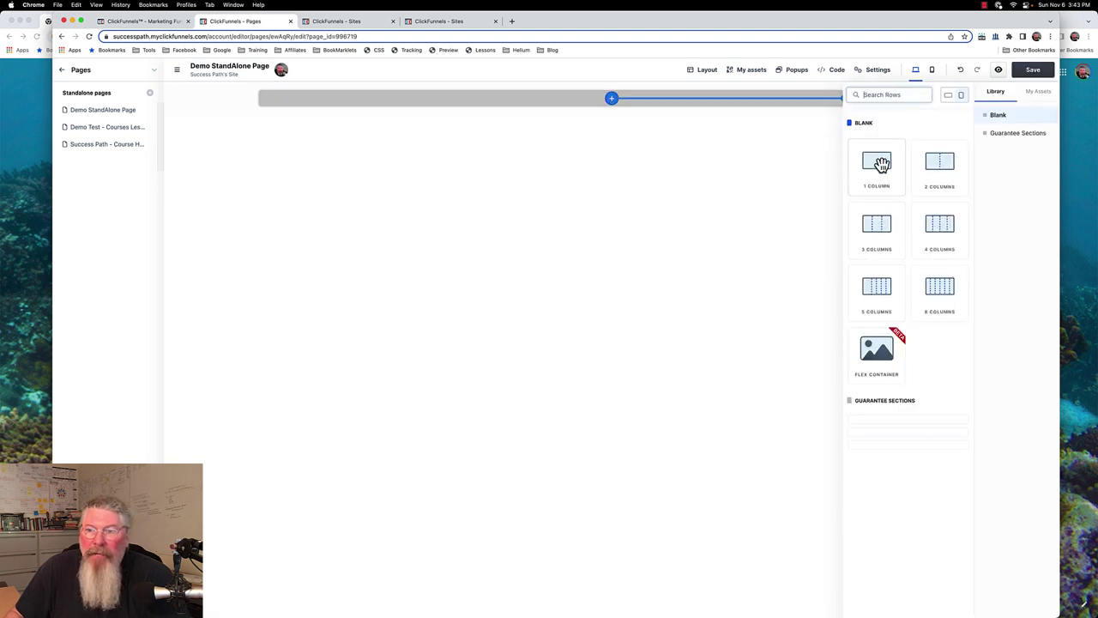
click(881, 163)
click(882, 165)
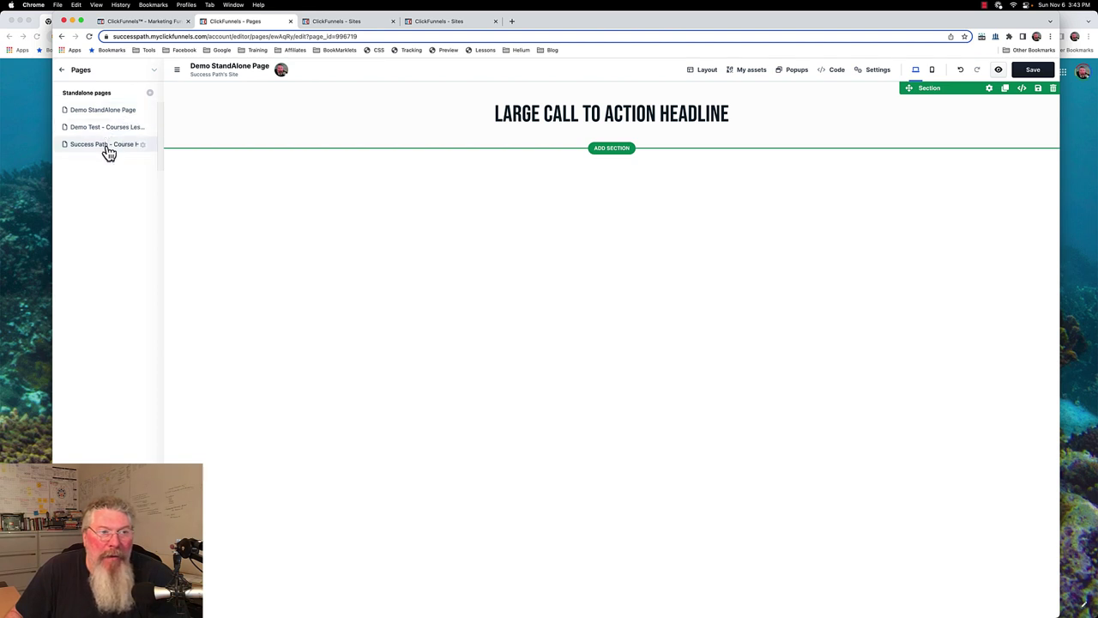
- Pin Demo StandAlone Page to Site Pages in the editor through its page settings and update the page
click(143, 113)
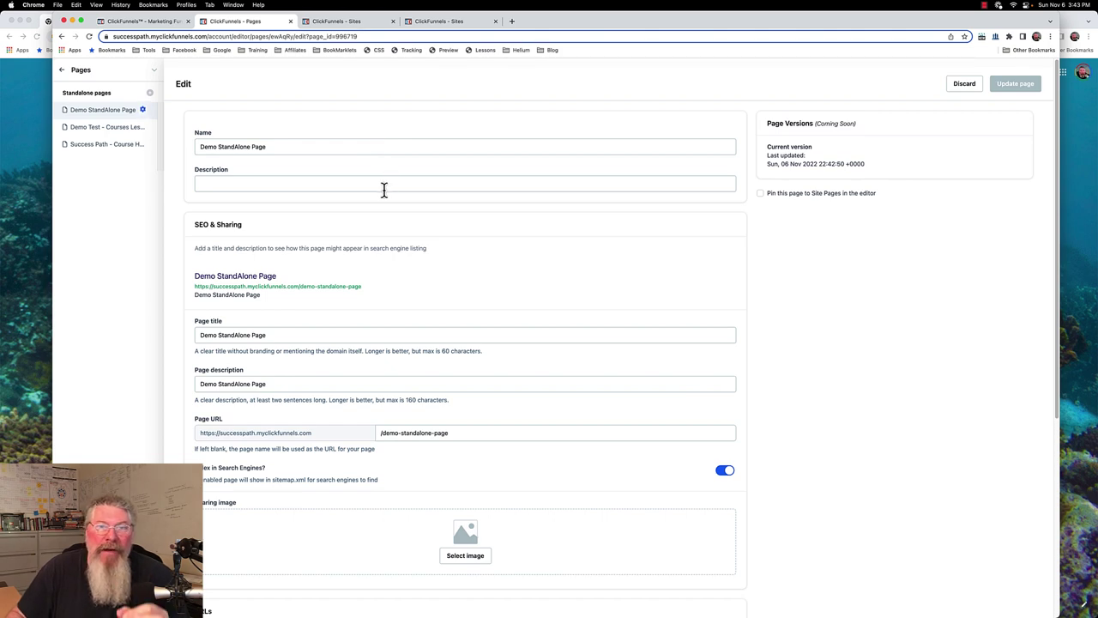
click(438, 21)
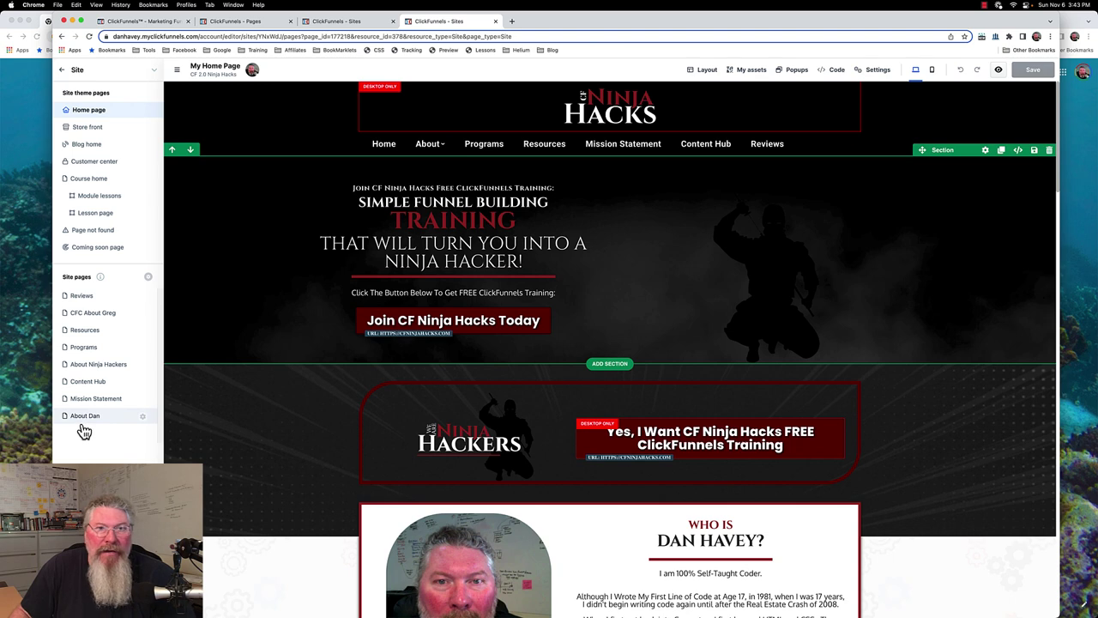
click(253, 23)
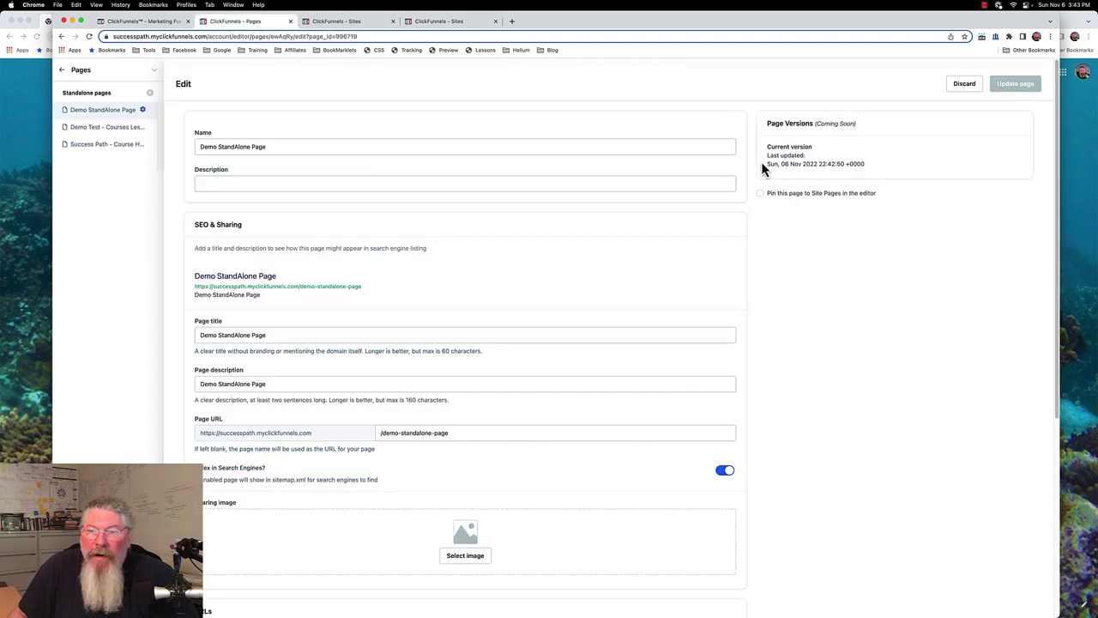
click(763, 197)
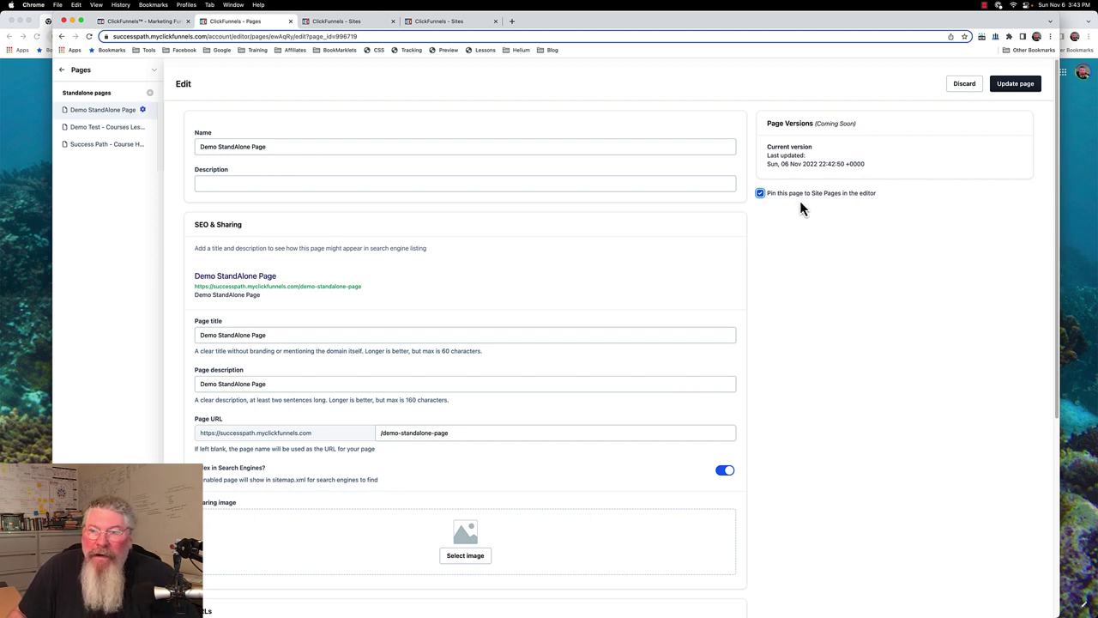
click(1012, 89)
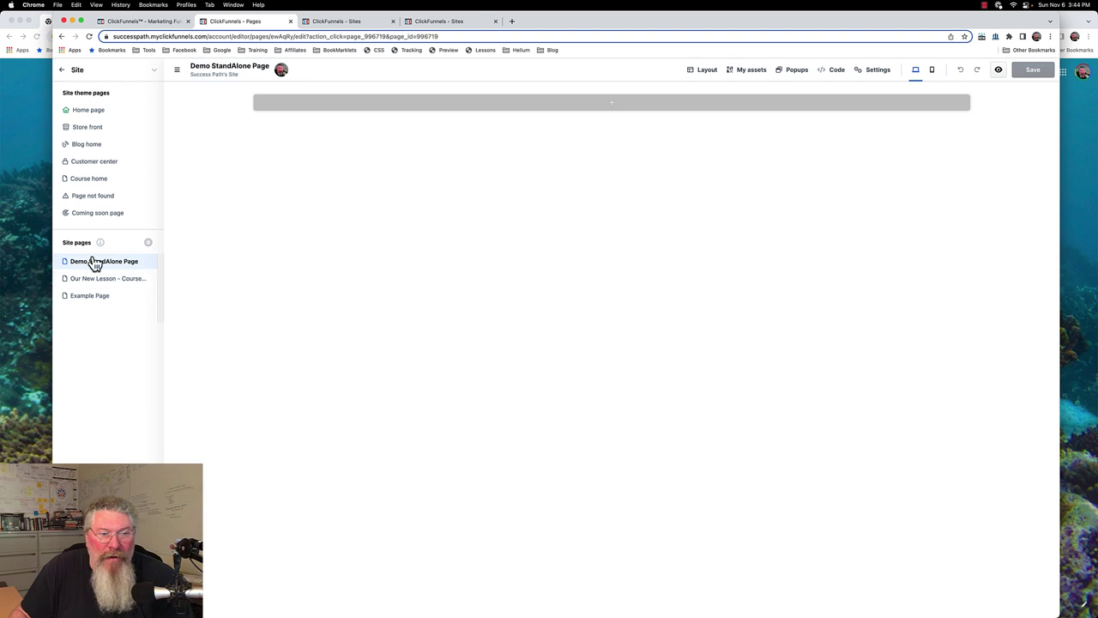
- Add "Success Path - Course Home" to the managed site pages and return to the page editor
click(149, 245)
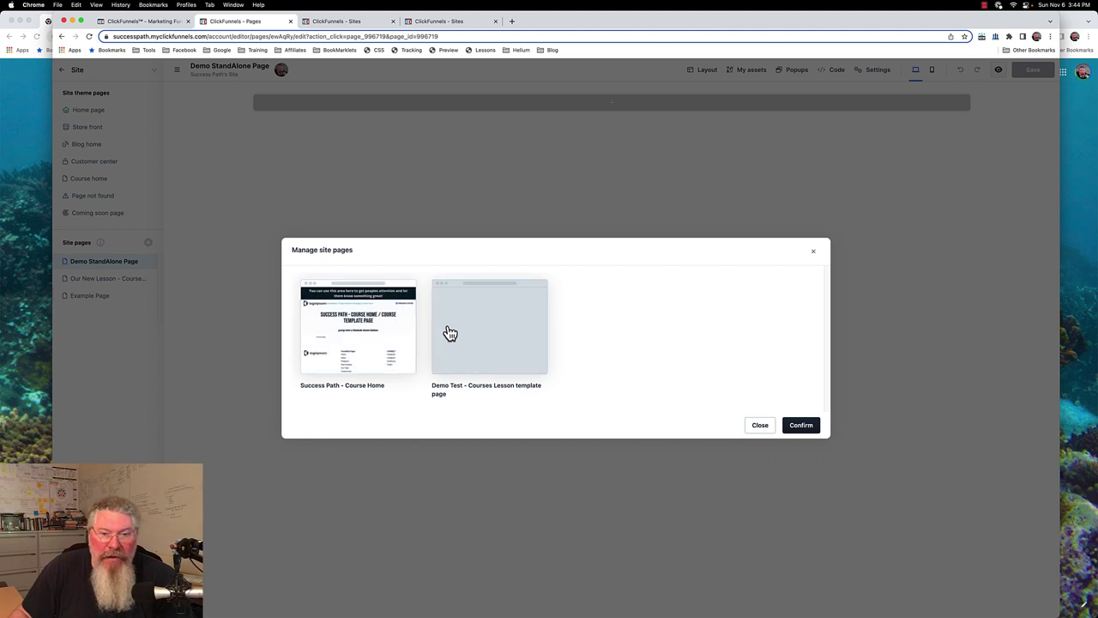
click(378, 334)
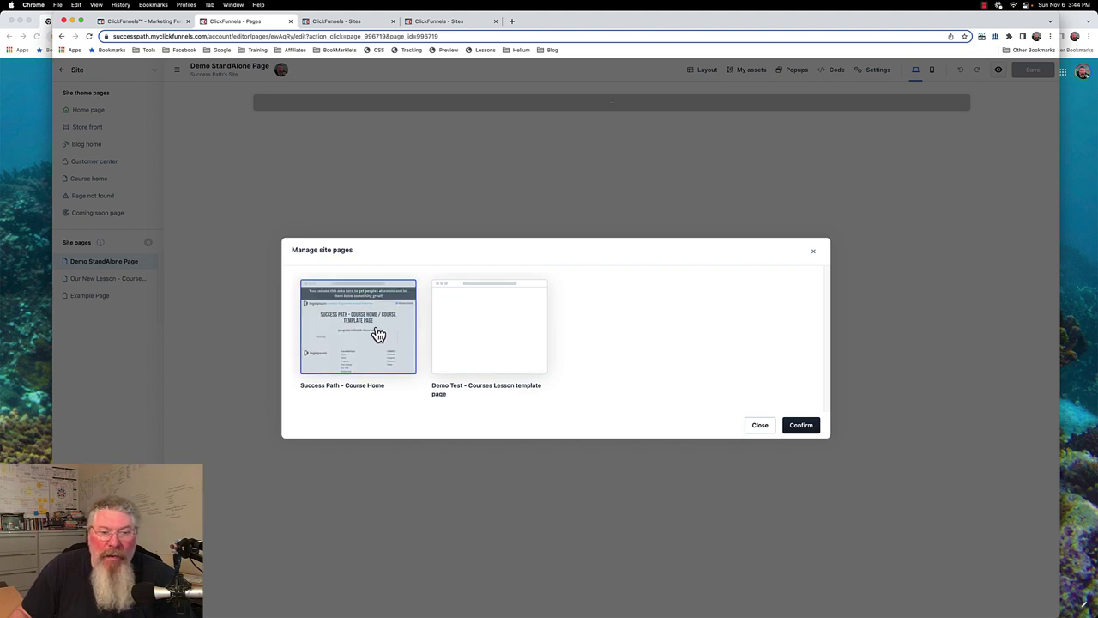
click(802, 428)
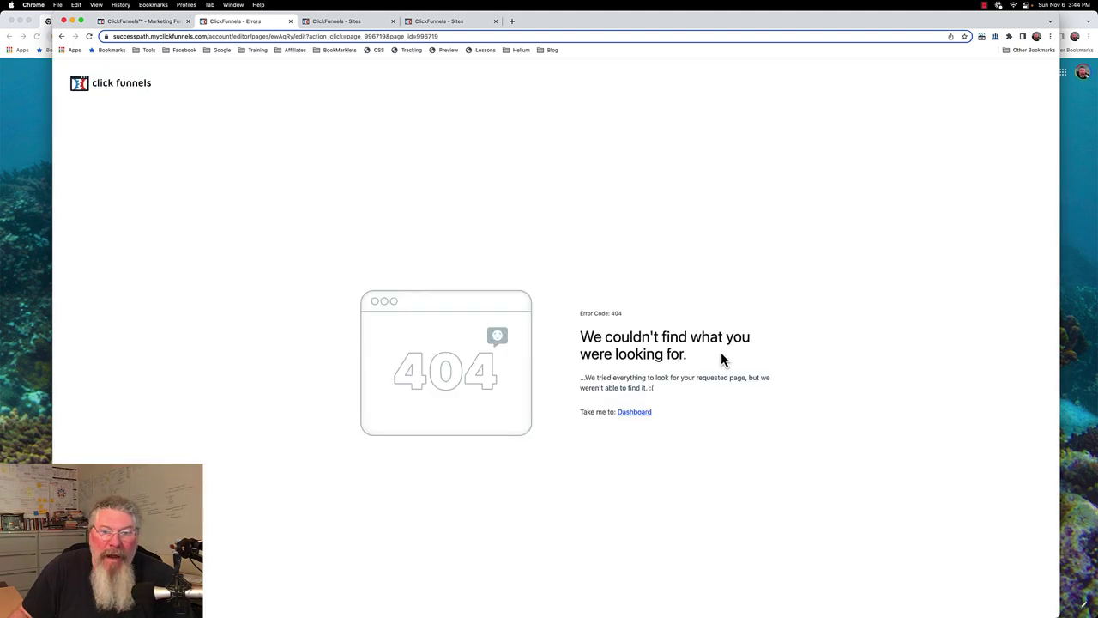
click(61, 37)
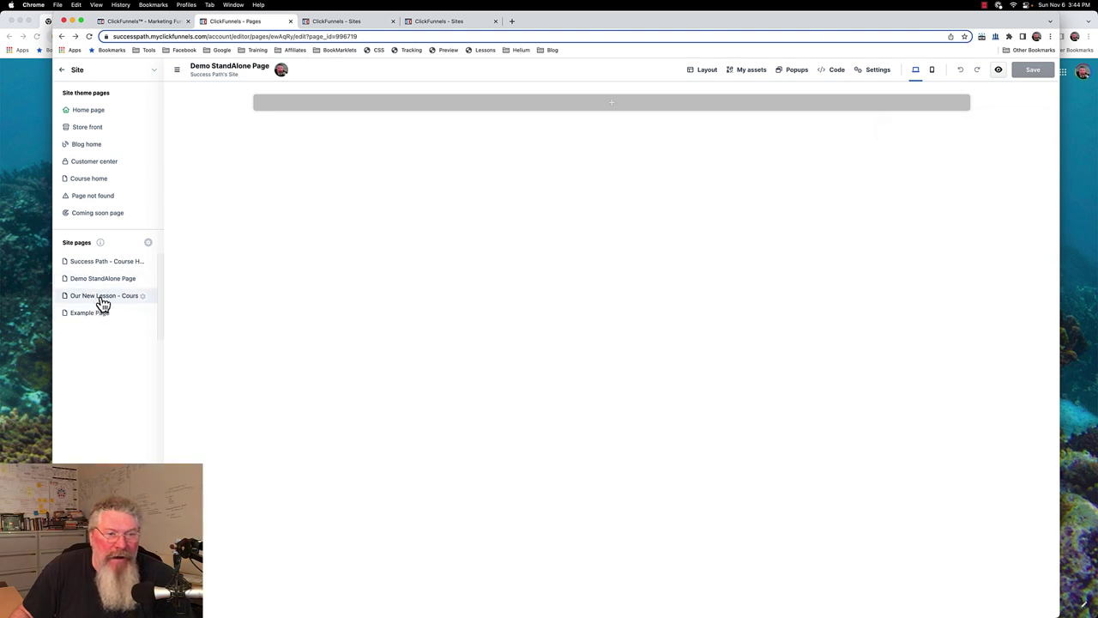
- Unpin the "Our New Lesson - Courses lesson template page" from Site Pages in the editor through its page settings and update the page
click(101, 300)
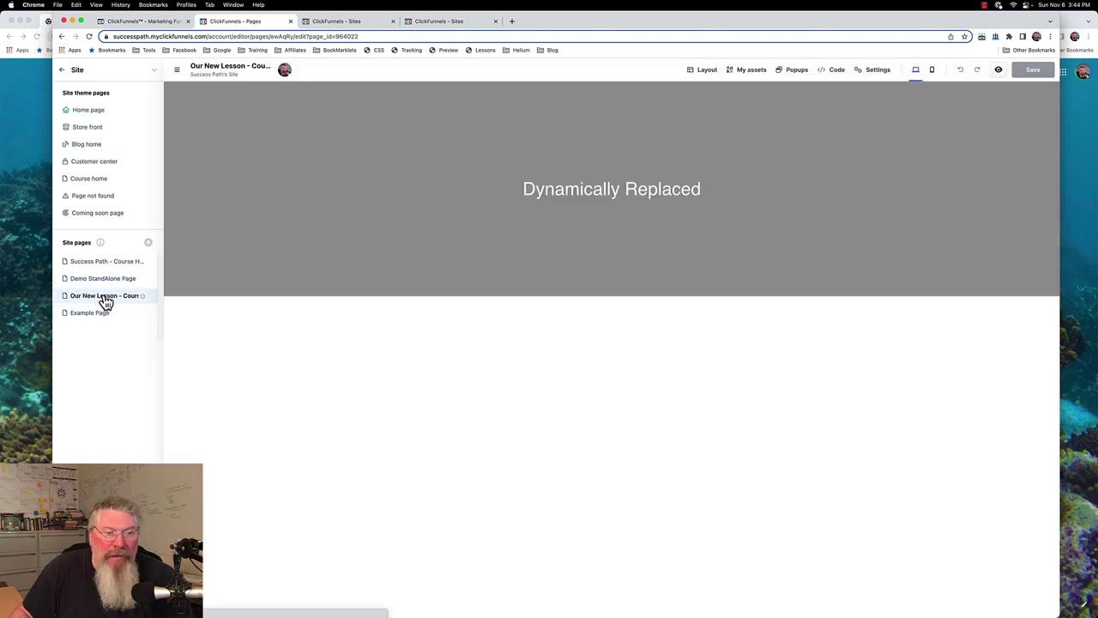
click(143, 296)
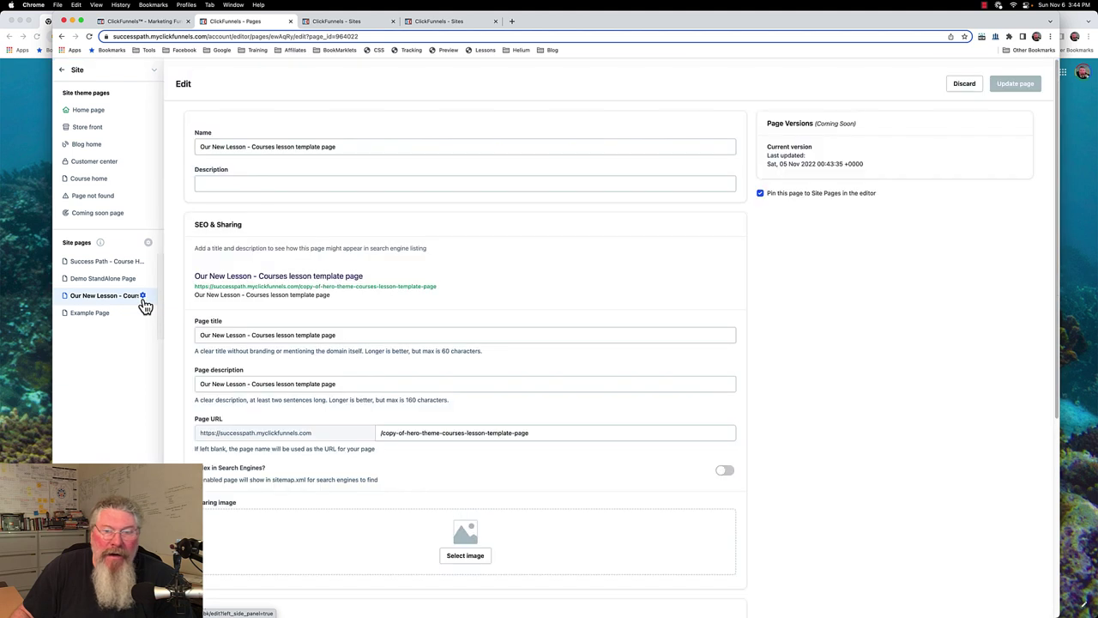
click(760, 194)
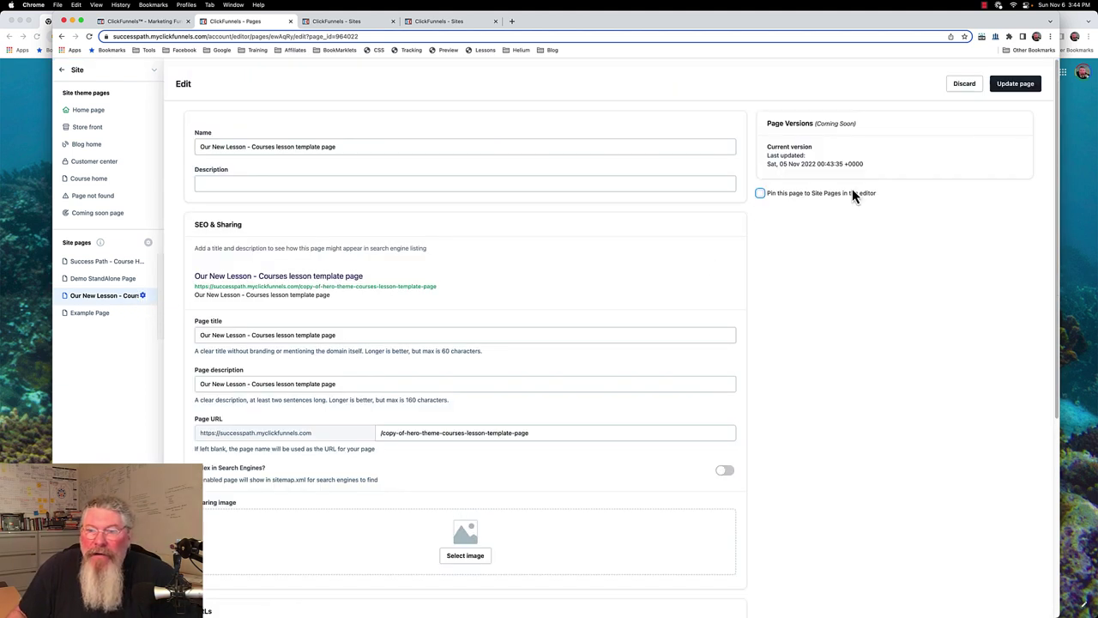
click(1019, 86)
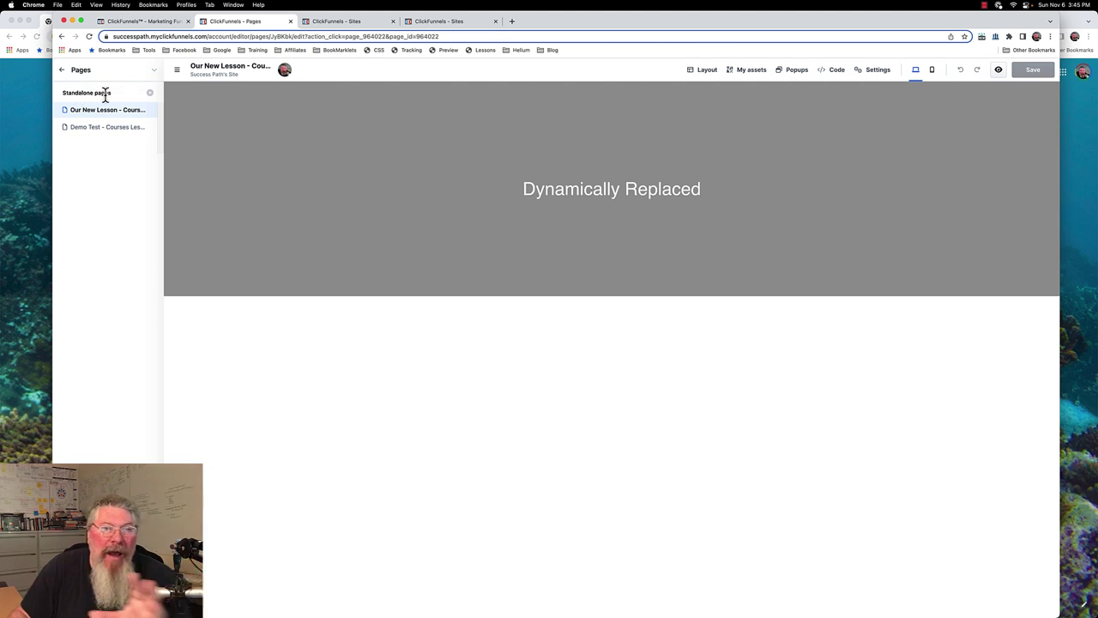
- Review the Success Path site's site, theme, standalone and funnel page lists, comparing them with the page list of the CF 2.0 Ninja Hacks site
click(458, 22)
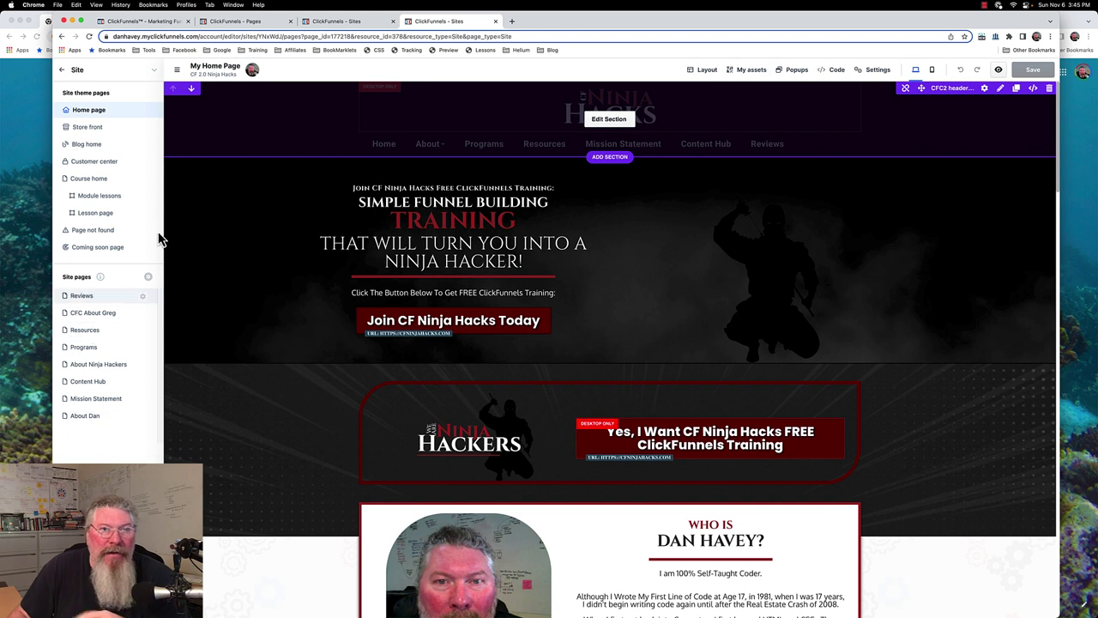
click(246, 25)
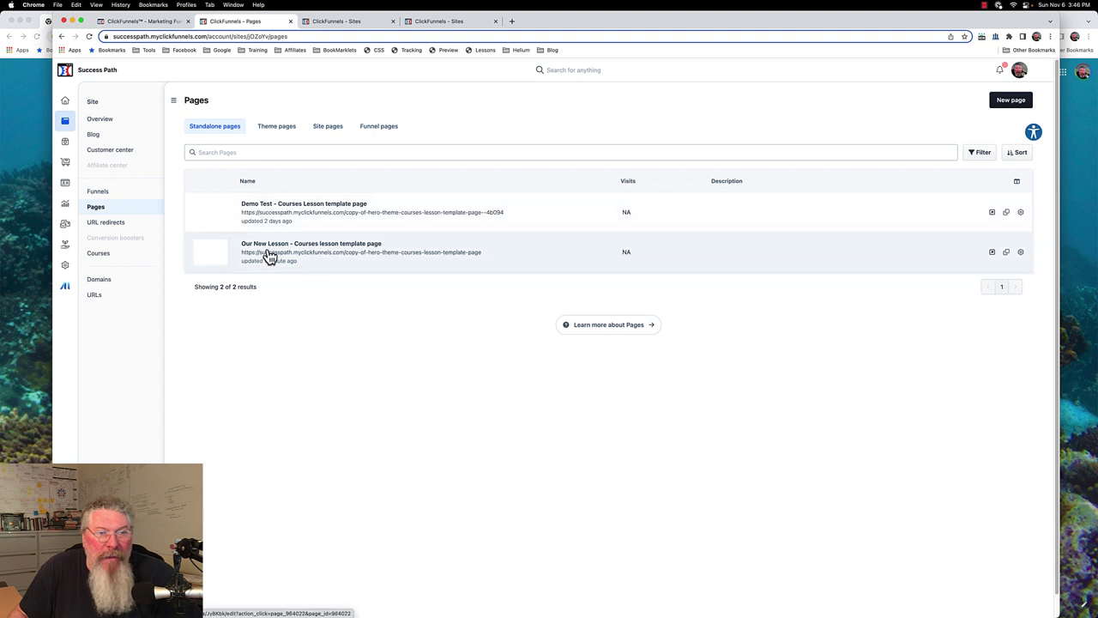
click(329, 130)
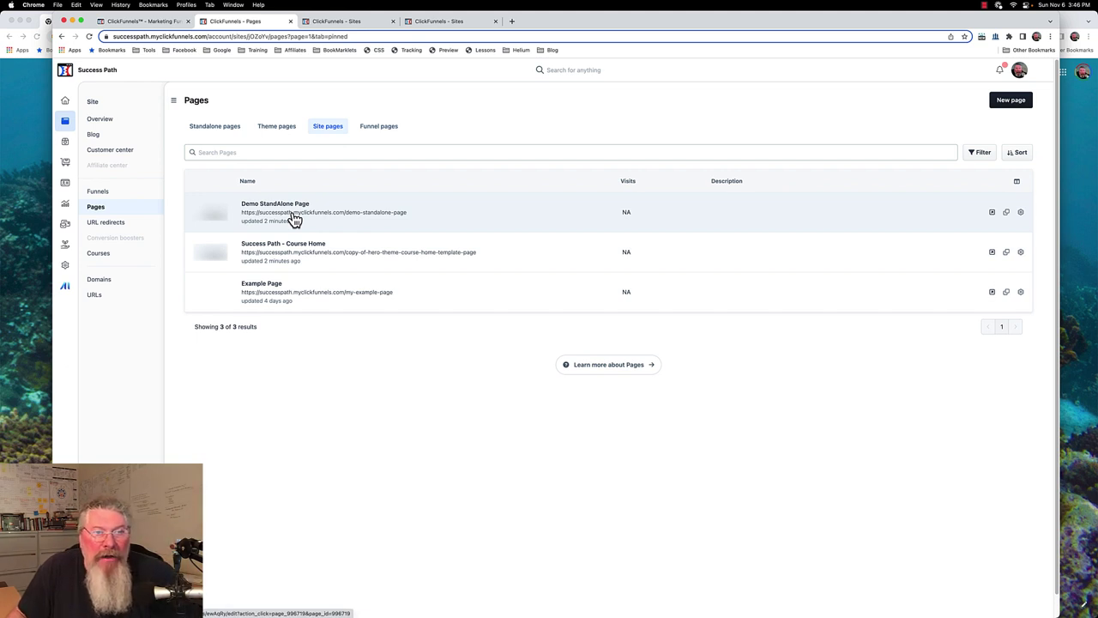
click(277, 128)
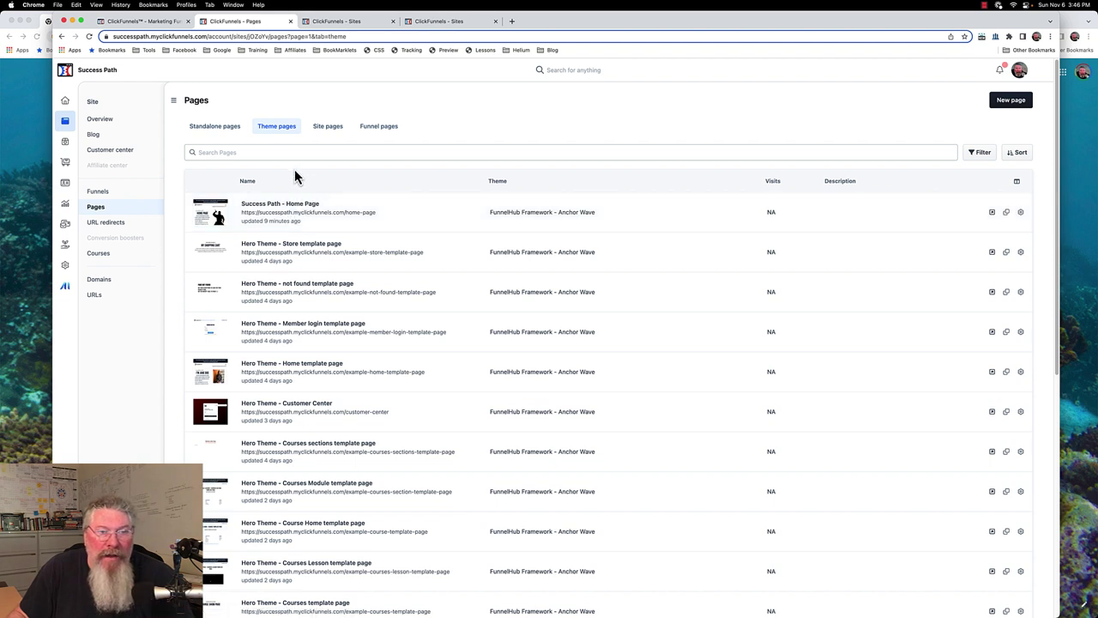
click(215, 133)
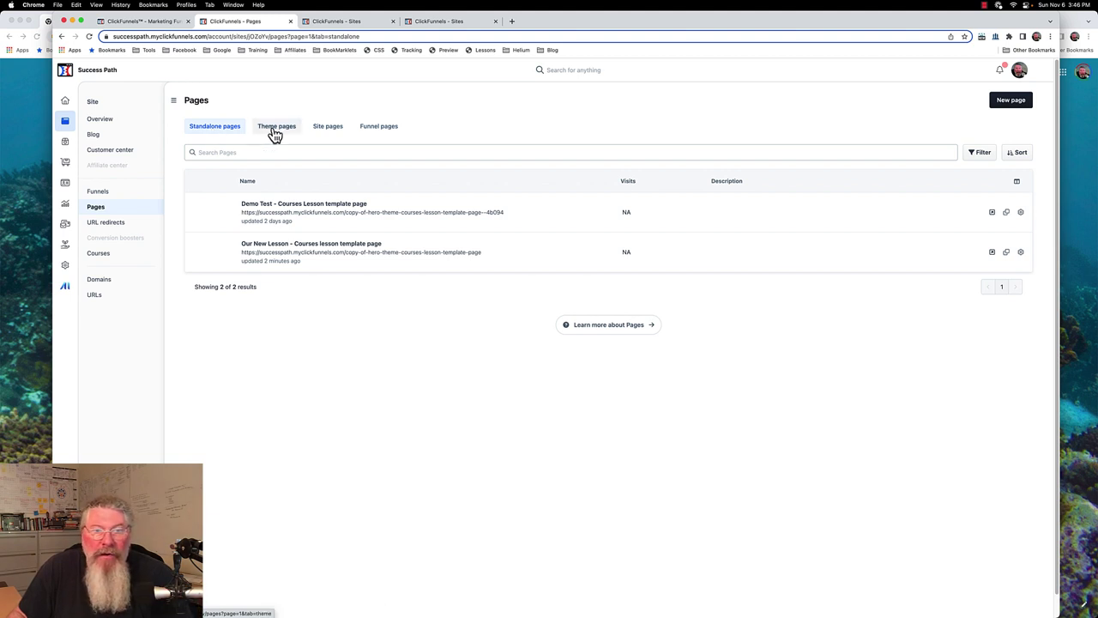
click(371, 136)
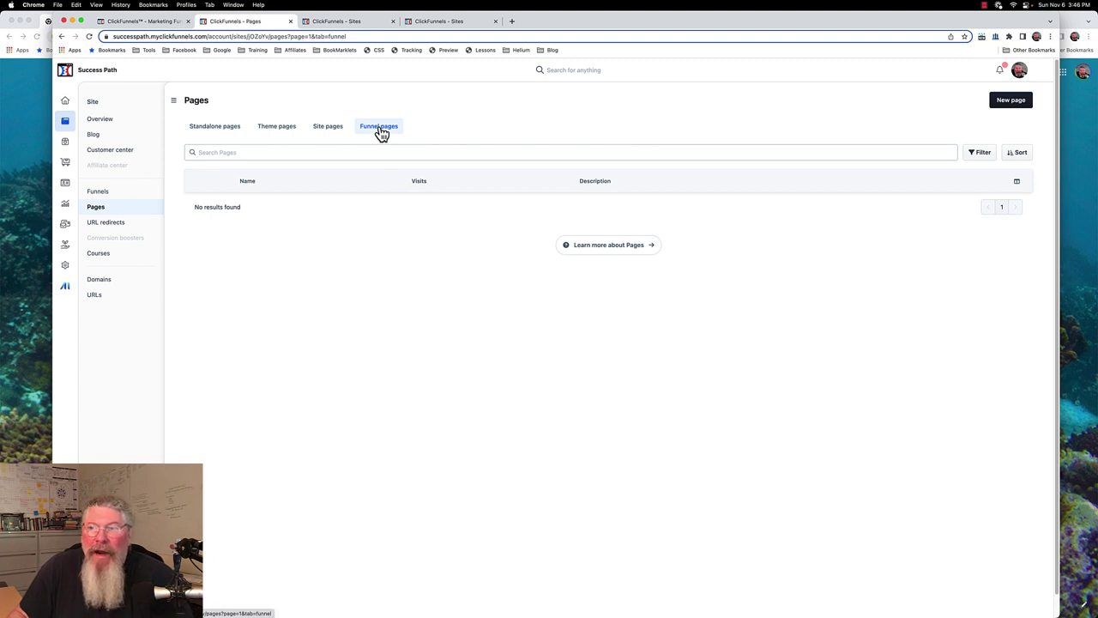
click(227, 131)
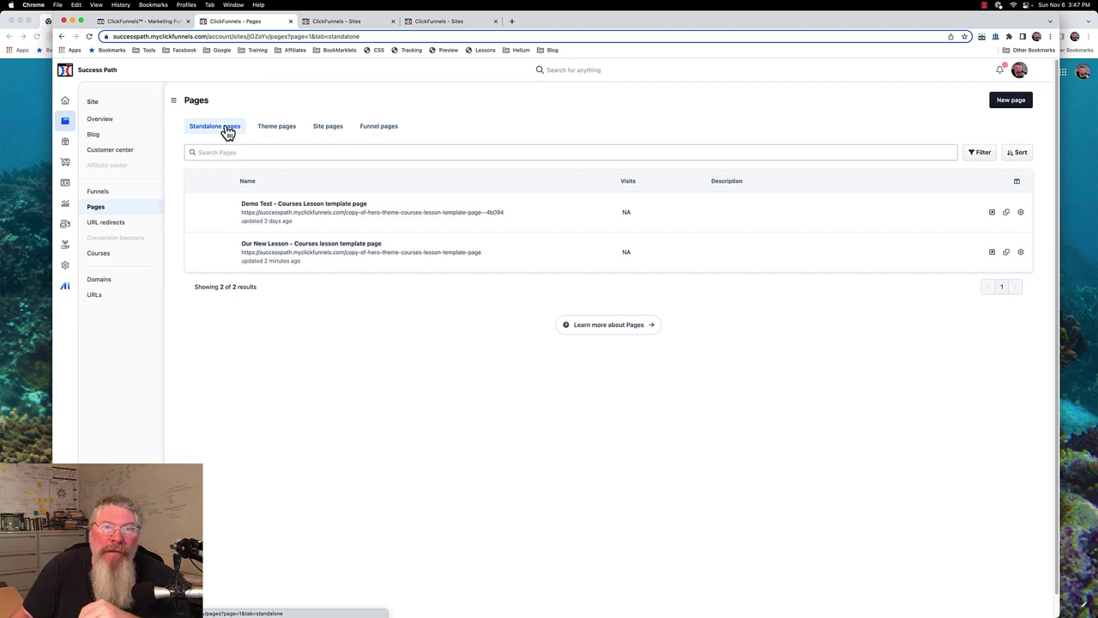
click(438, 22)
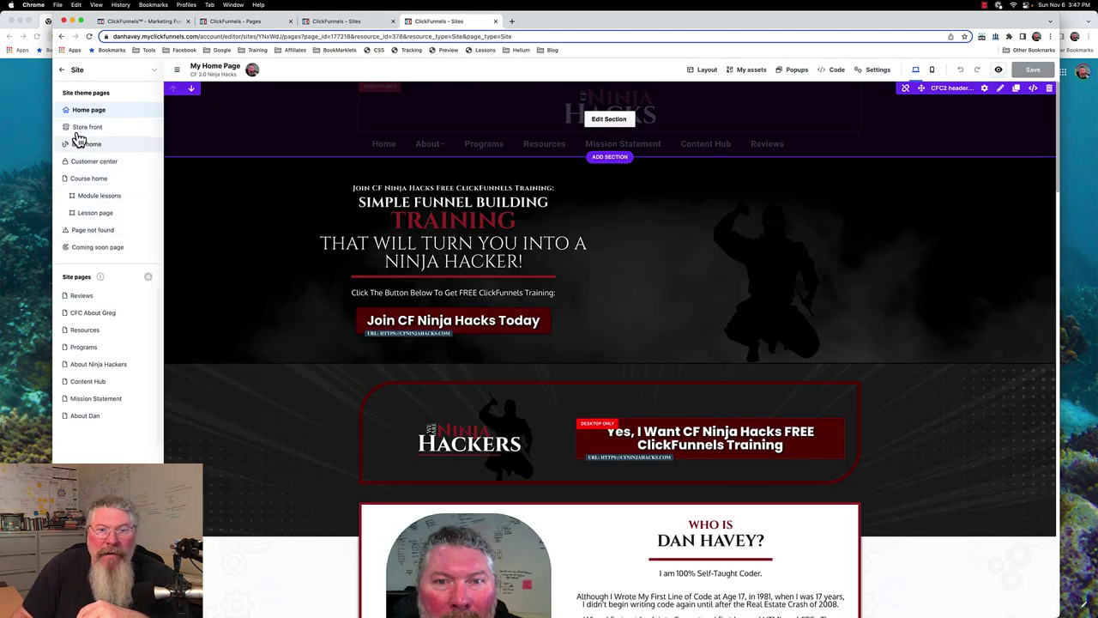
click(242, 26)
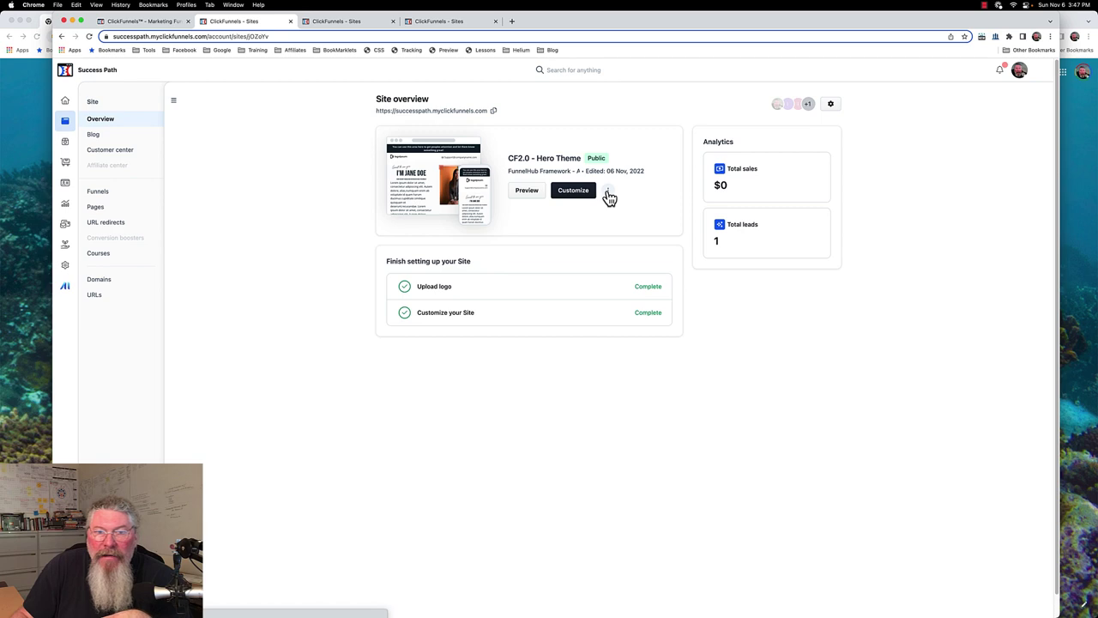
- Open the theme settings of CF2.0 - Hero Theme from the site overview and examine the template page assignments under Advanced Settings
click(608, 193)
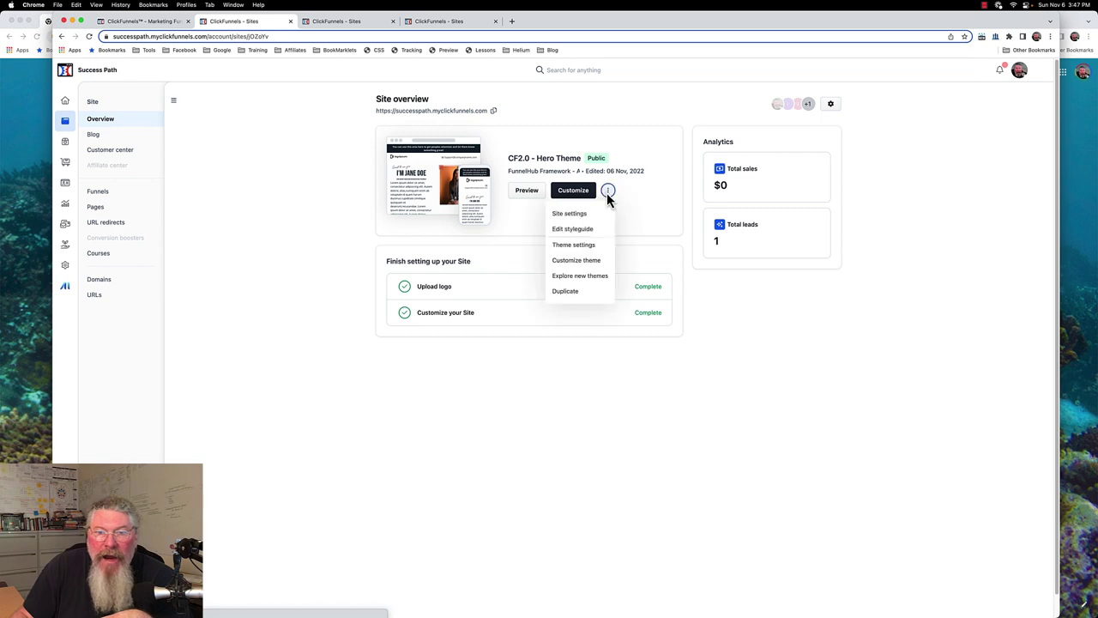
click(575, 247)
click(1025, 314)
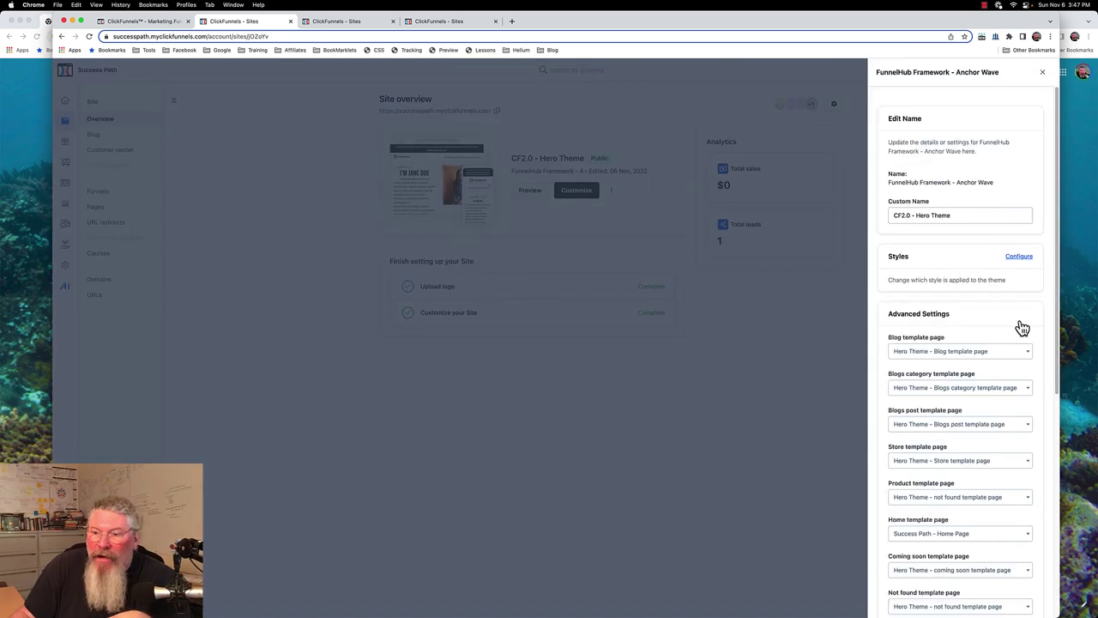
scroll(984, 480, down, 5)
scroll(983, 480, up, 5)
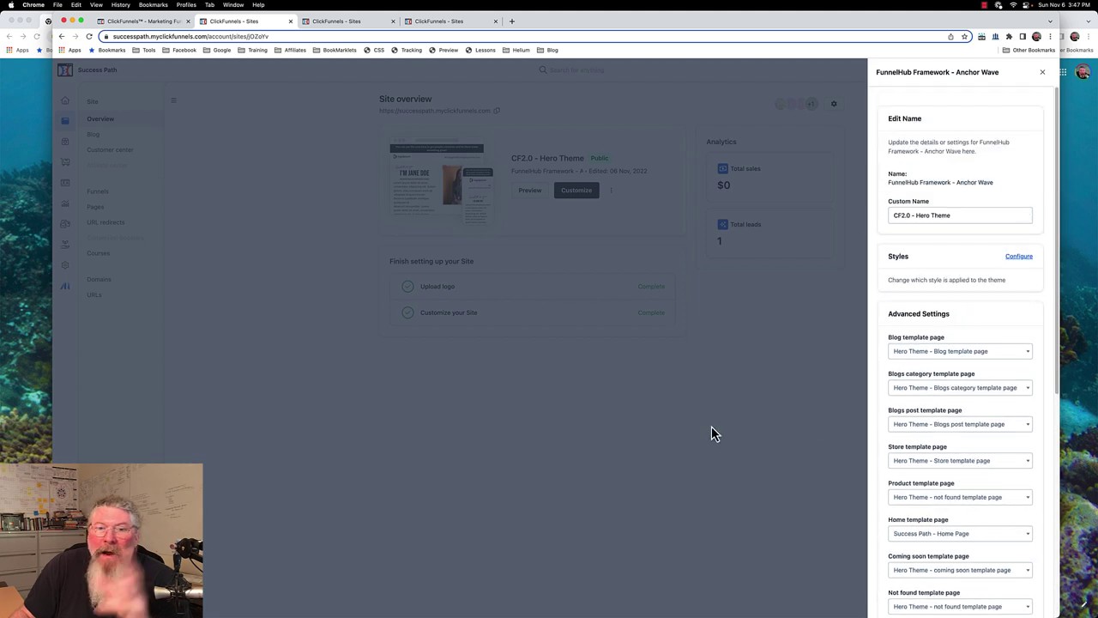